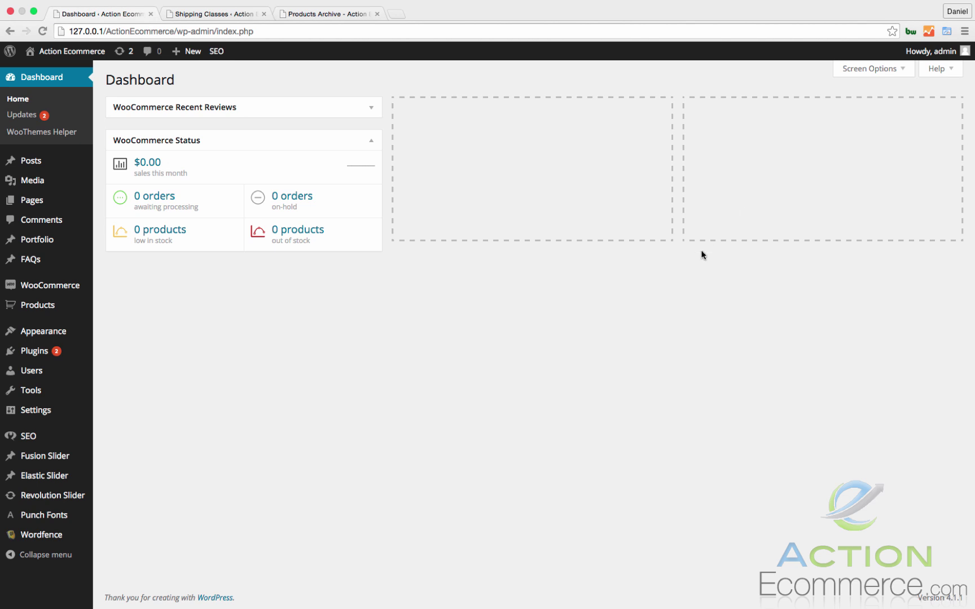
# - Open the WooCommerce settings in a separate browser tab and show the shipping options
pyautogui.click(309, 327)
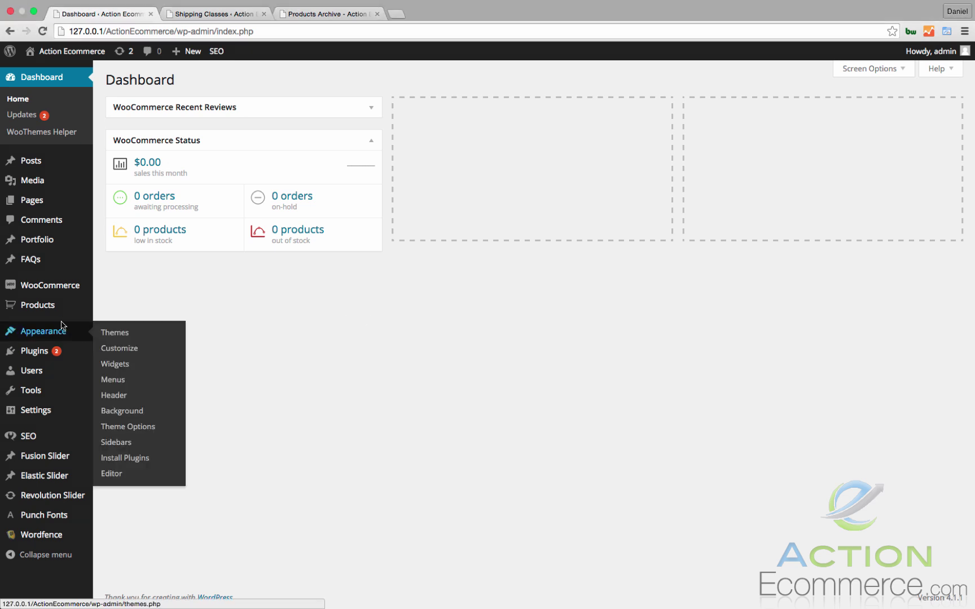
pyautogui.moveTo(60, 282)
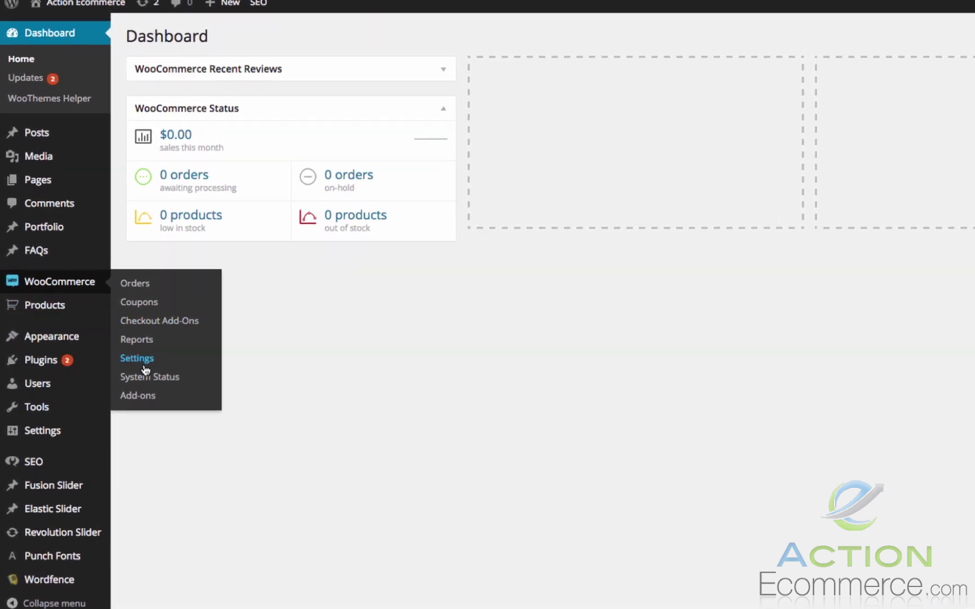
pyautogui.rightClick(122, 353)
pyautogui.click(178, 374)
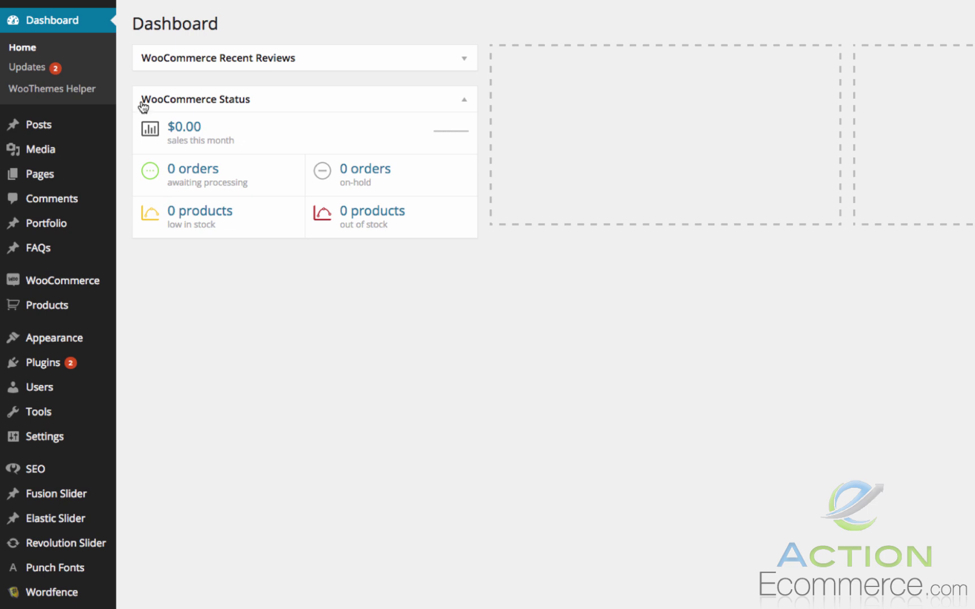
pyautogui.moveTo(80, 308)
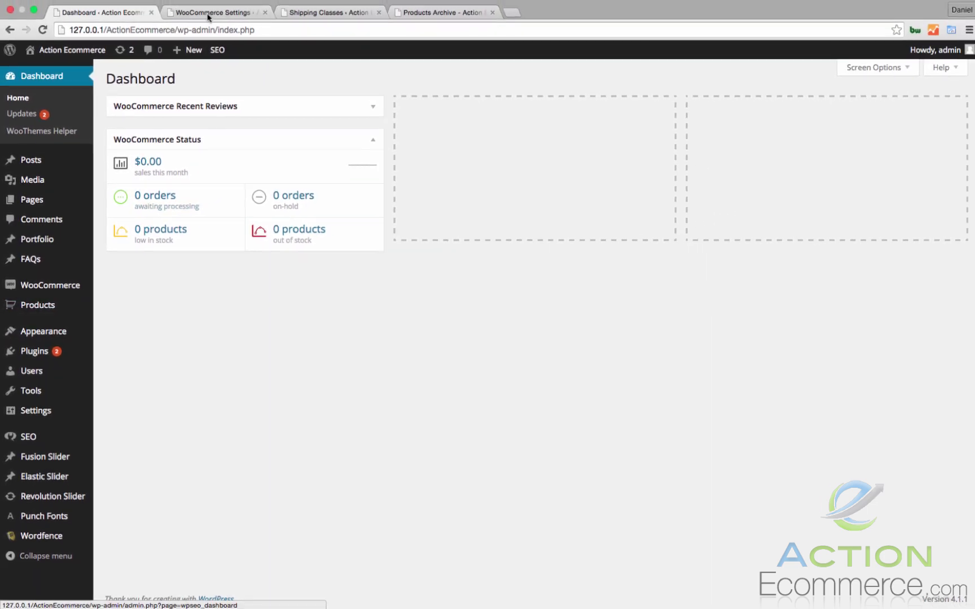
pyautogui.click(208, 16)
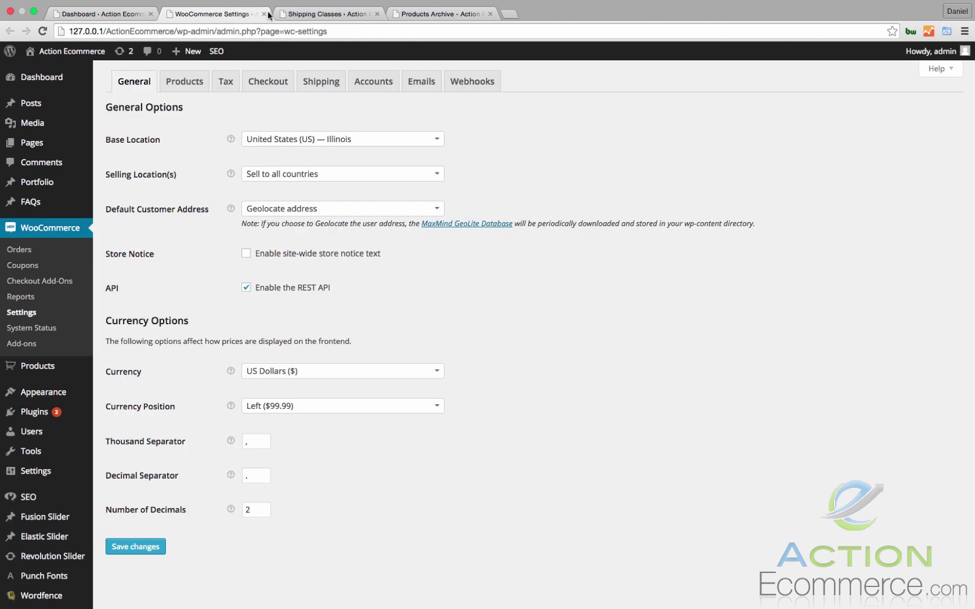
pyautogui.click(316, 82)
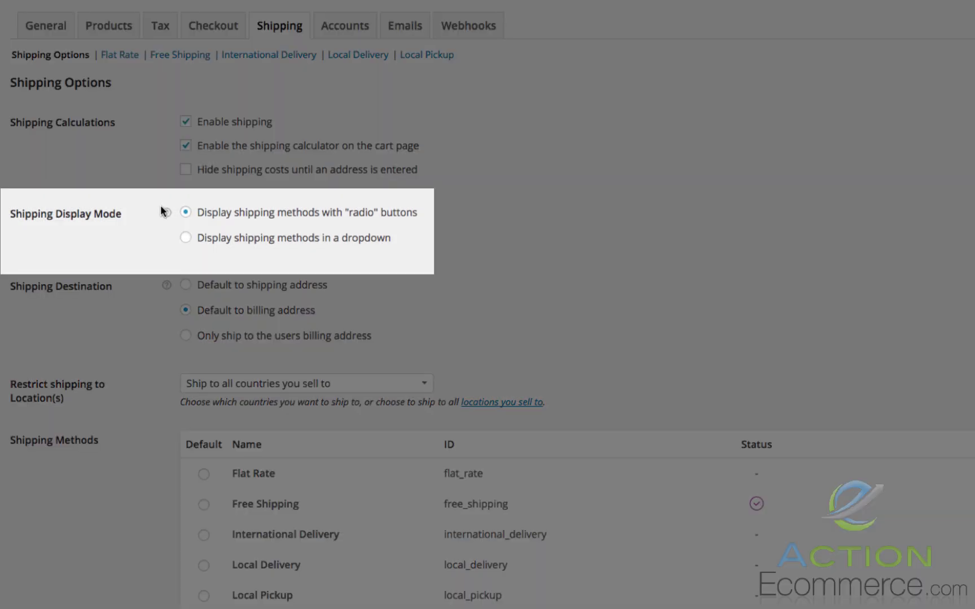
# - Try the shipping address as default shipping destination, restore the billing address default, and review the location restriction choices
pyautogui.moveTo(165, 213)
pyautogui.click(185, 284)
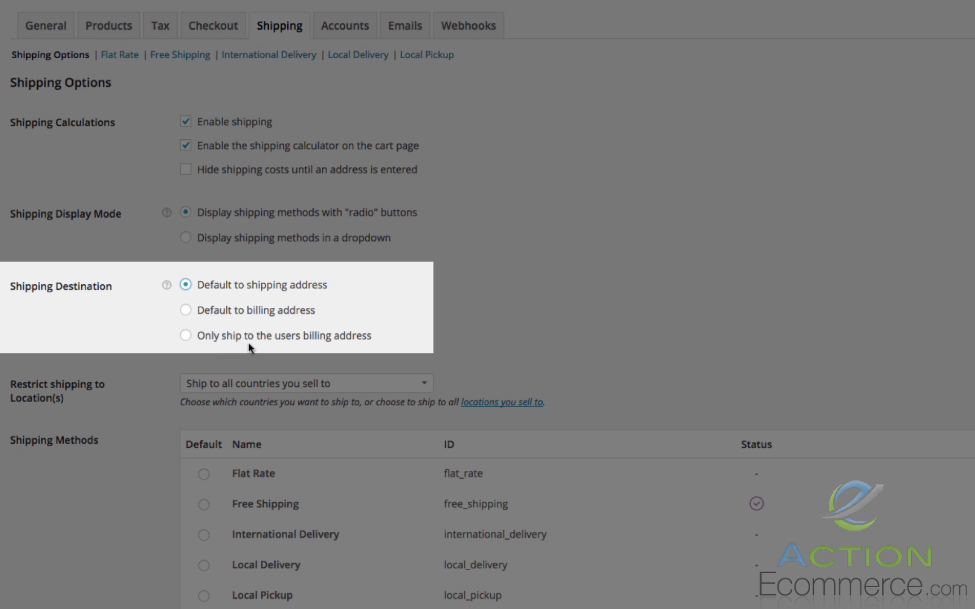
pyautogui.click(187, 310)
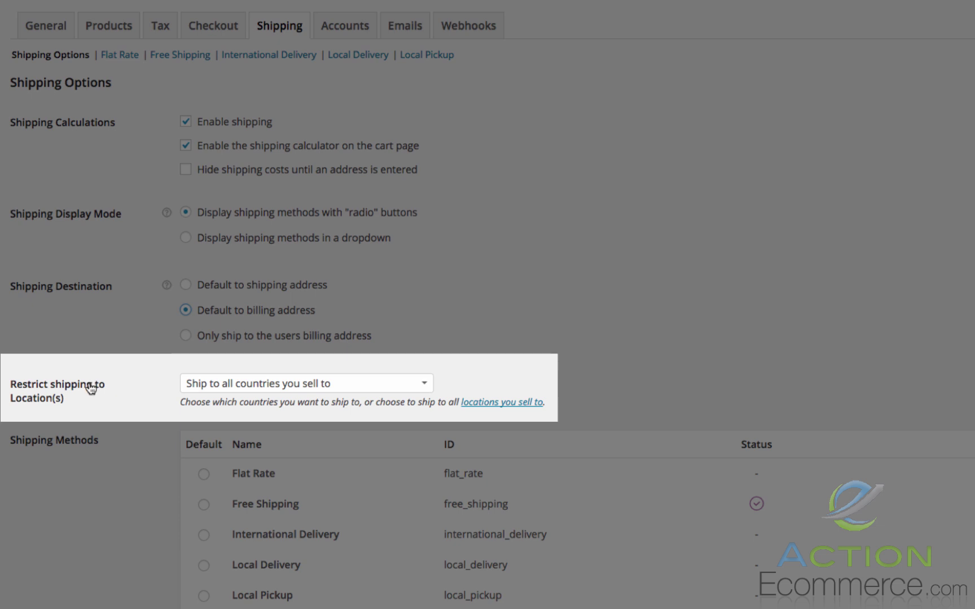
pyautogui.click(214, 389)
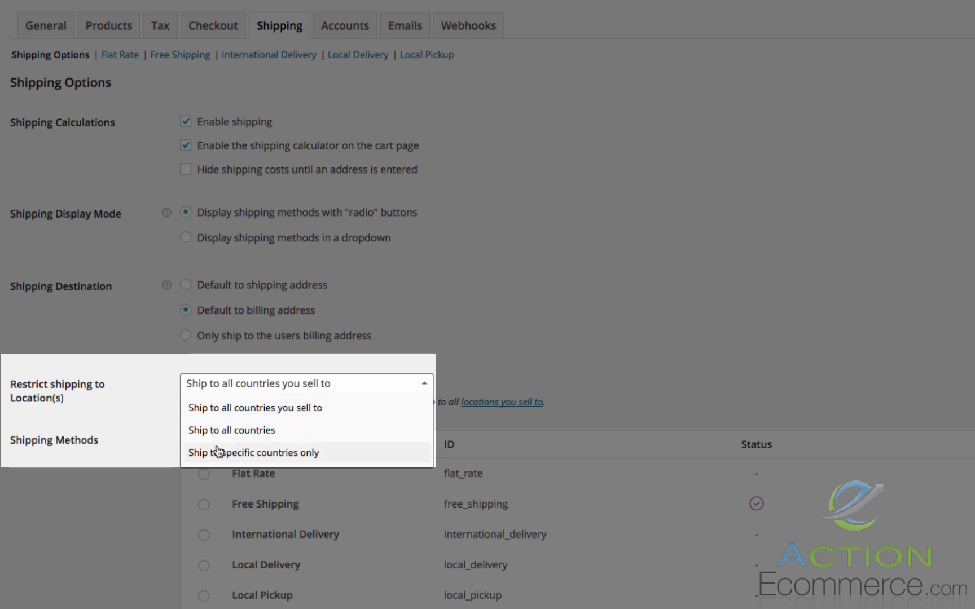
pyautogui.click(146, 418)
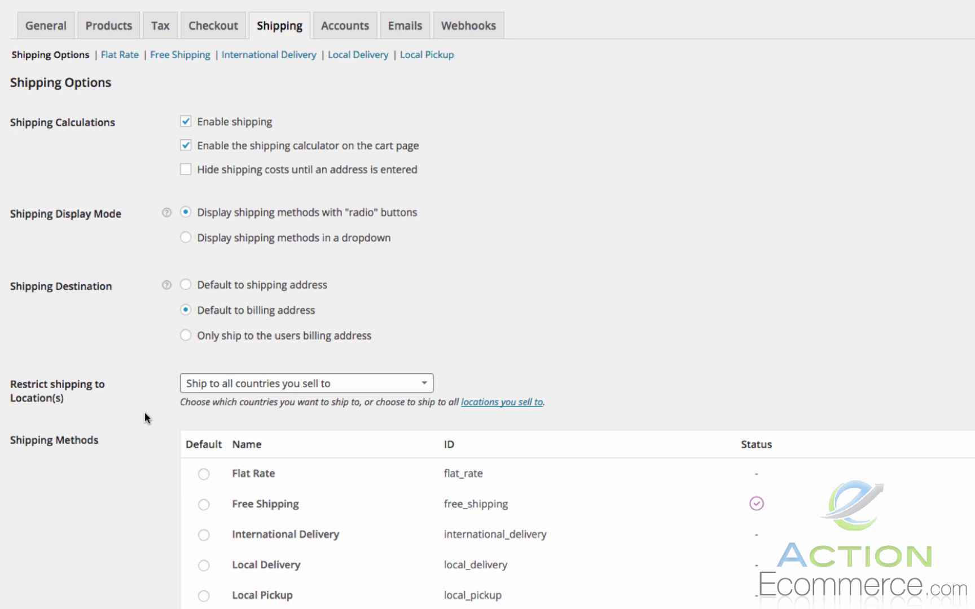
# - Reorder the shipping methods to place Free Shipping first and International Delivery second, above Flat Rate, and save the changes
pyautogui.scroll(-2, 144, 417)
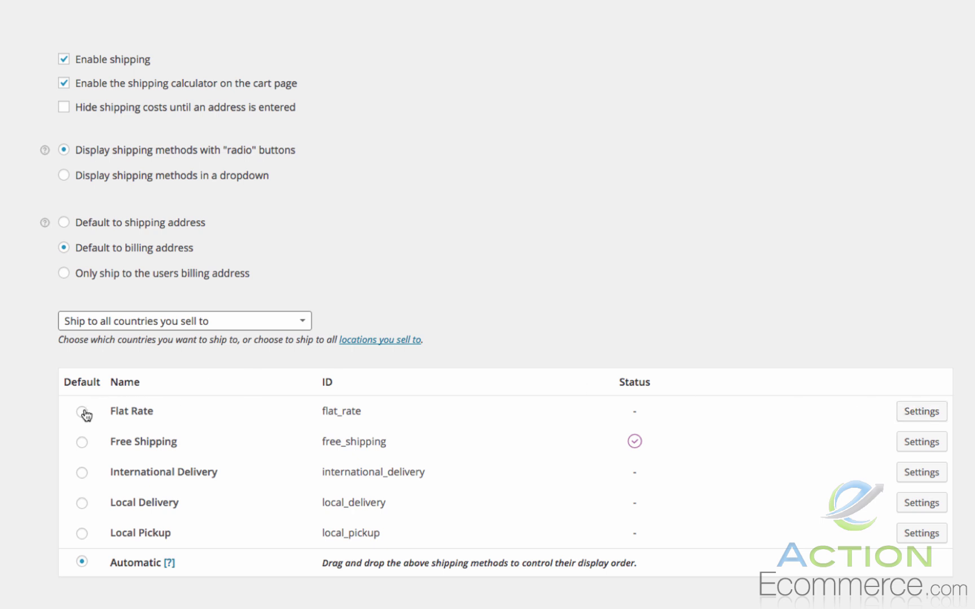
pyautogui.moveTo(139, 442)
pyautogui.mouseDown()
pyautogui.moveTo(141, 413)
pyautogui.moveTo(142, 431)
pyautogui.mouseUp()
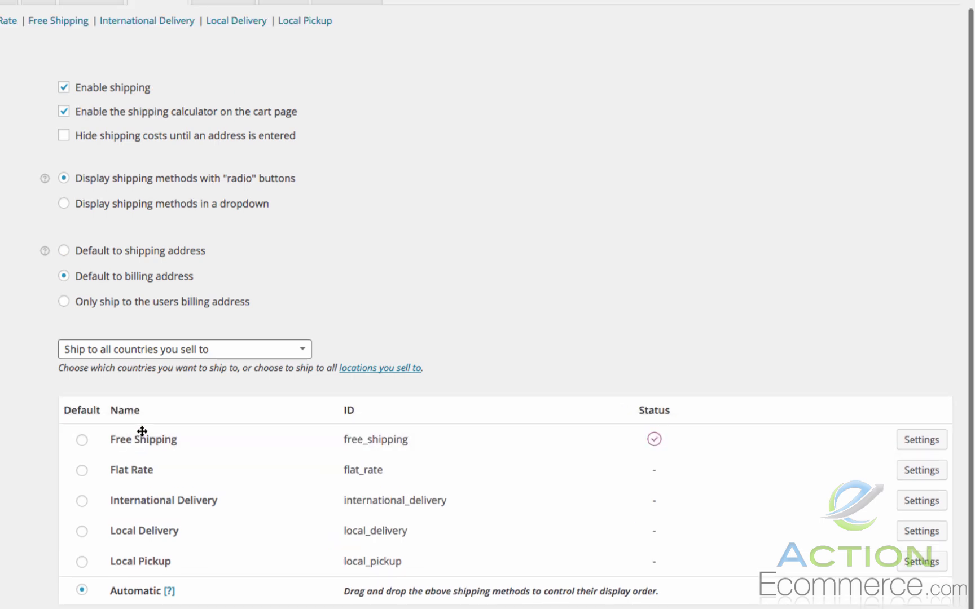
pyautogui.moveTo(146, 498); pyautogui.dragTo(150, 466)
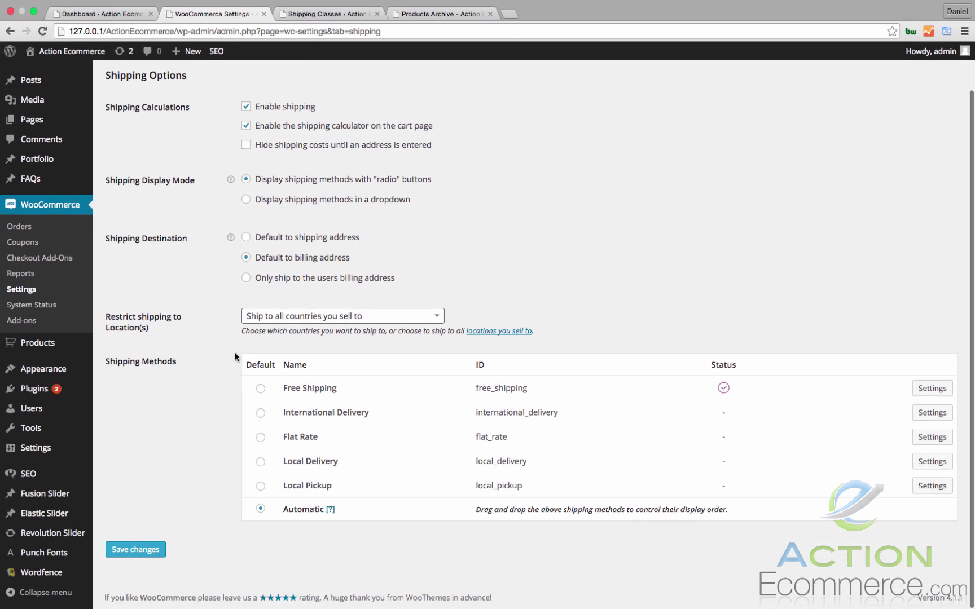
pyautogui.scroll(2, 236, 356)
pyautogui.scroll(-2, 205, 123)
pyautogui.click(132, 549)
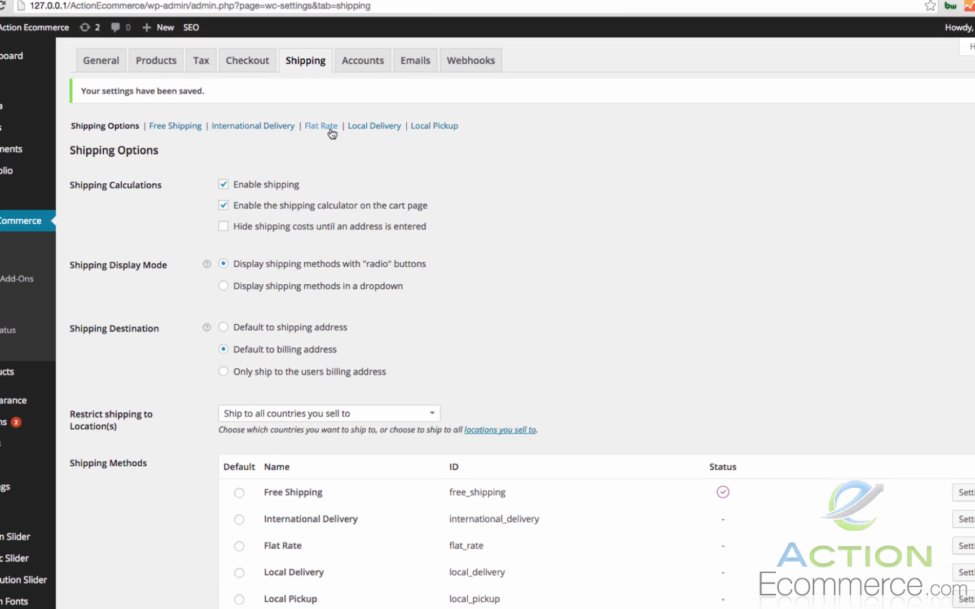
# - Open the Flat Rate settings, and on the Shipping Classes page add a class named "Subwoofer Flat Rate $10"
pyautogui.click(331, 129)
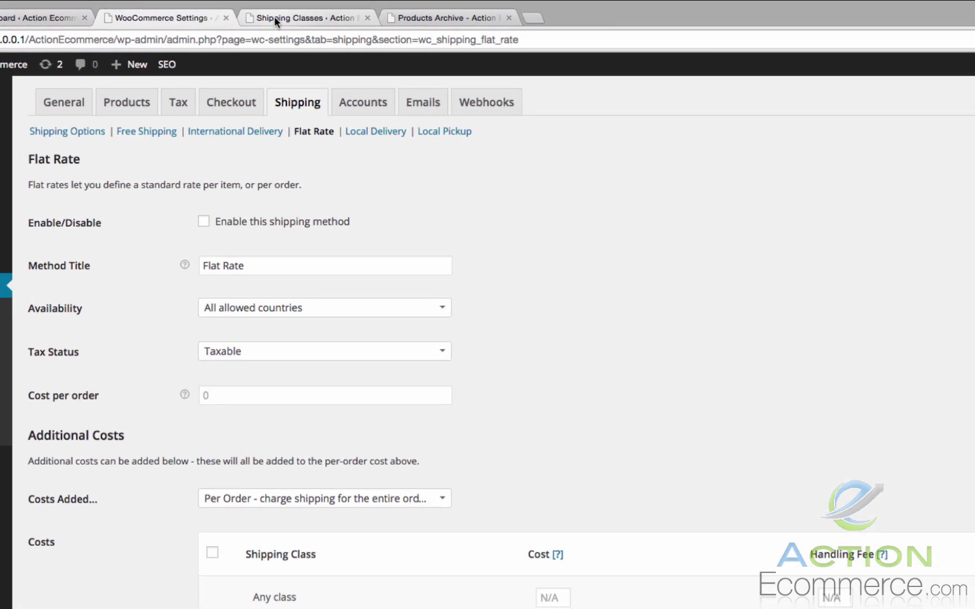
pyautogui.click(275, 21)
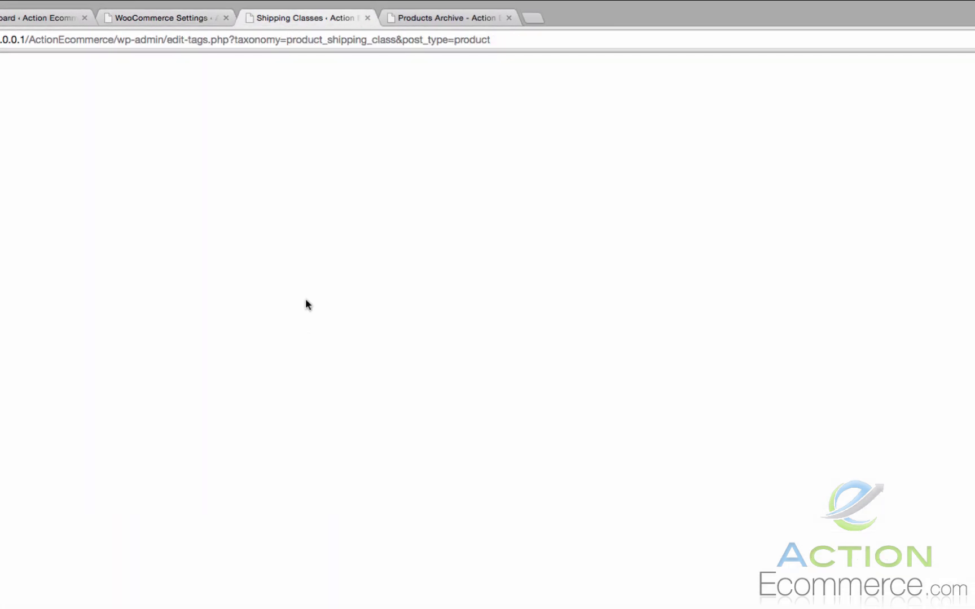
pyautogui.write('S')
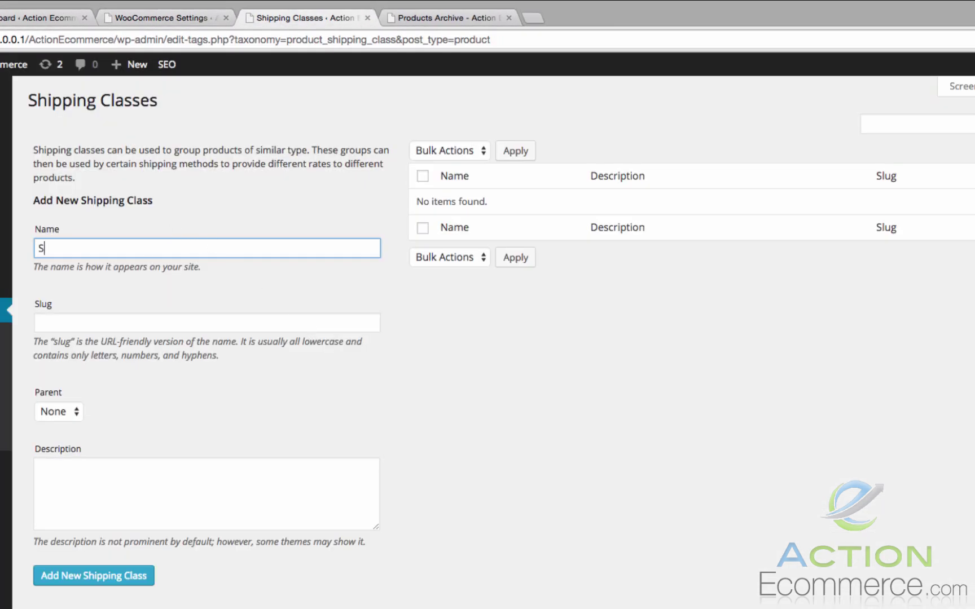
pyautogui.write('ubwoffer')
pyautogui.rightClick(123, 247)
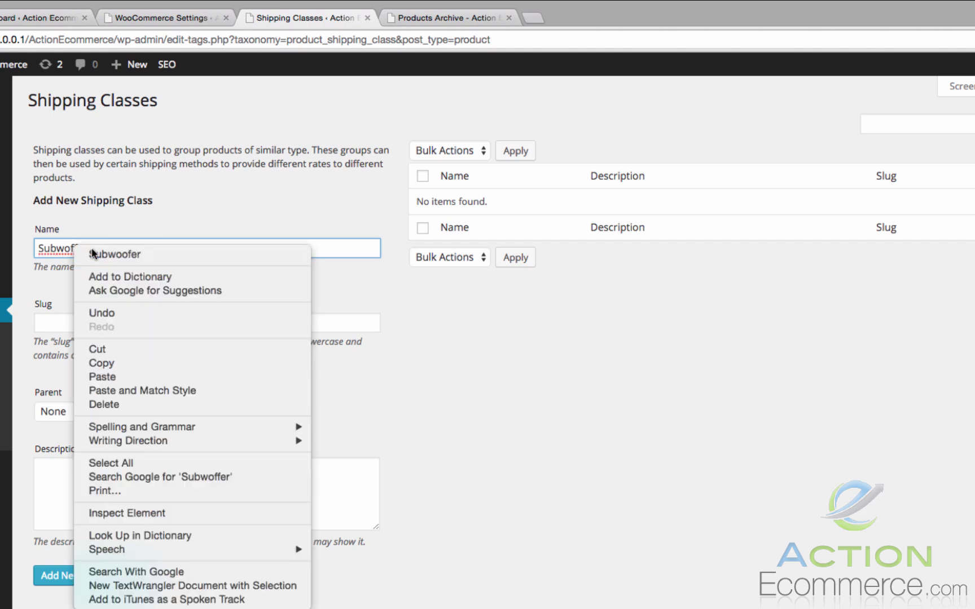
pyautogui.click(127, 253)
pyautogui.write('Flat Rate ')
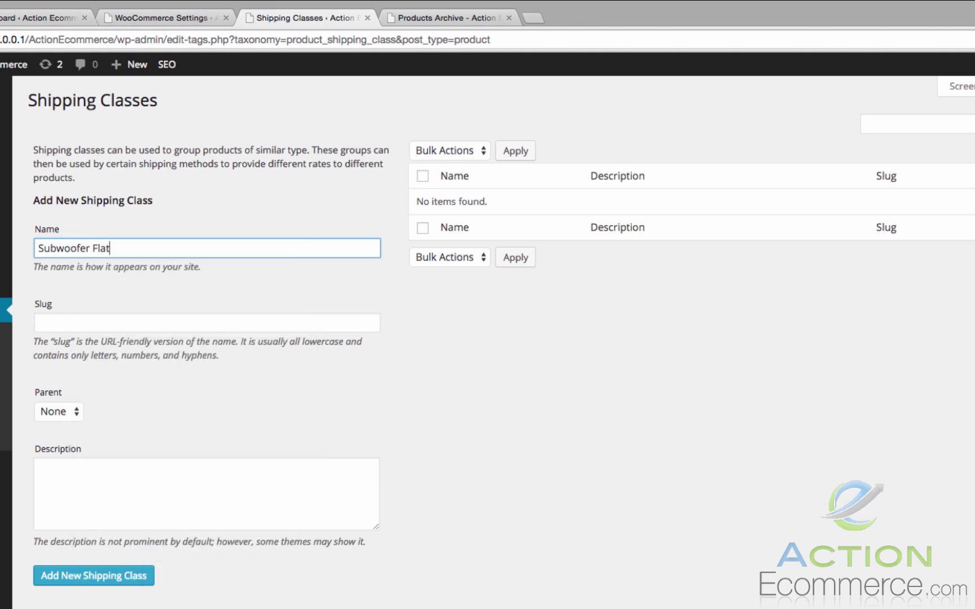
pyautogui.write('$10')
pyautogui.click(113, 575)
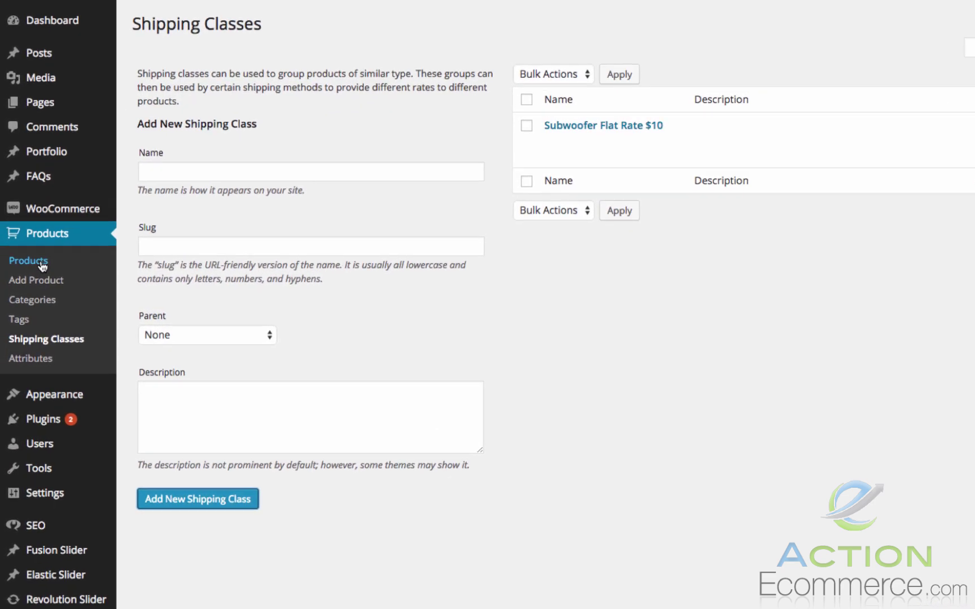
# - Show the product list in a separate browser tab and open the Kicker 10" 1500 Watt Subwoffer for editing
pyautogui.rightClick(42, 266)
pyautogui.click(79, 268)
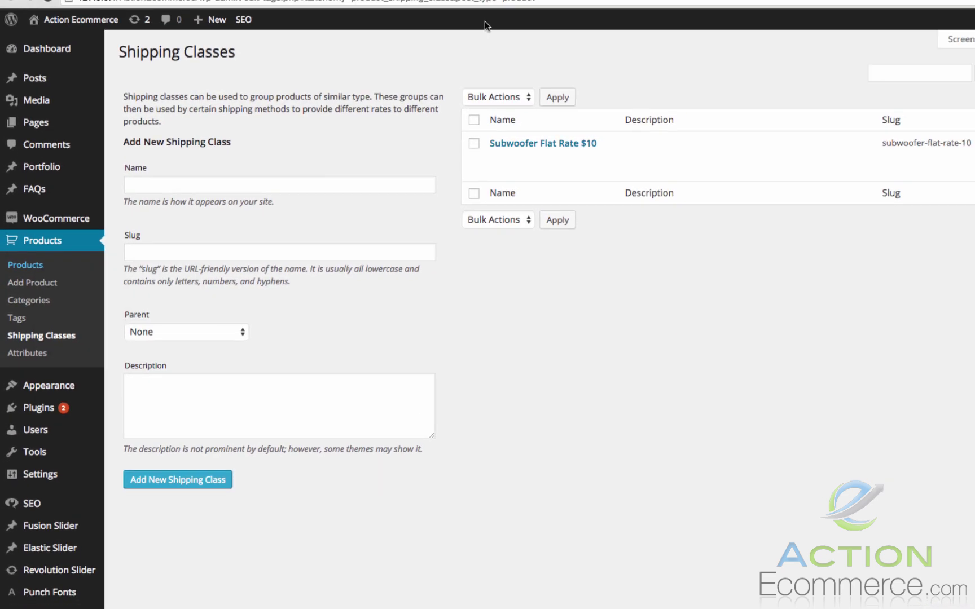
pyautogui.click(436, 15)
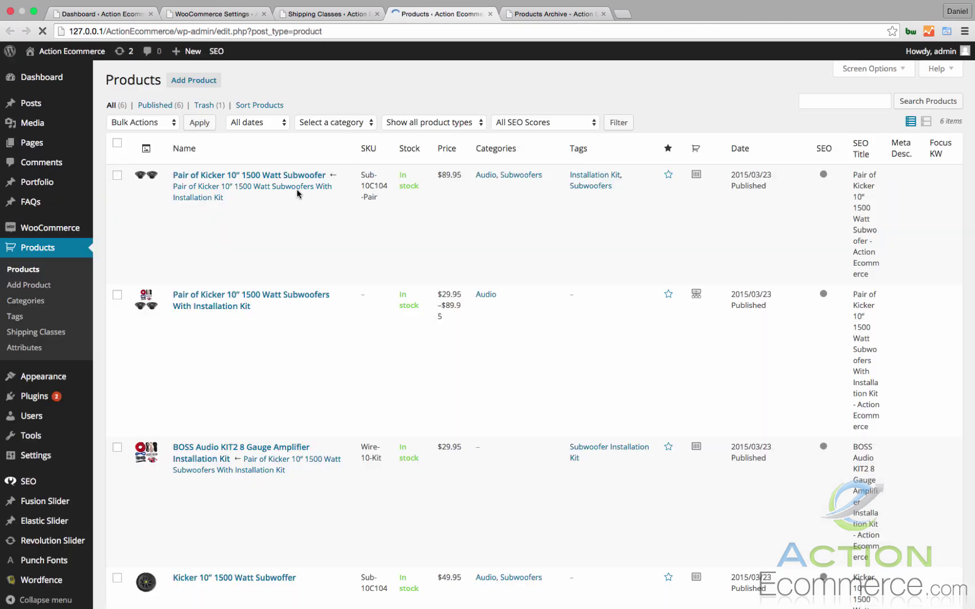
pyautogui.scroll(-5, 298, 195)
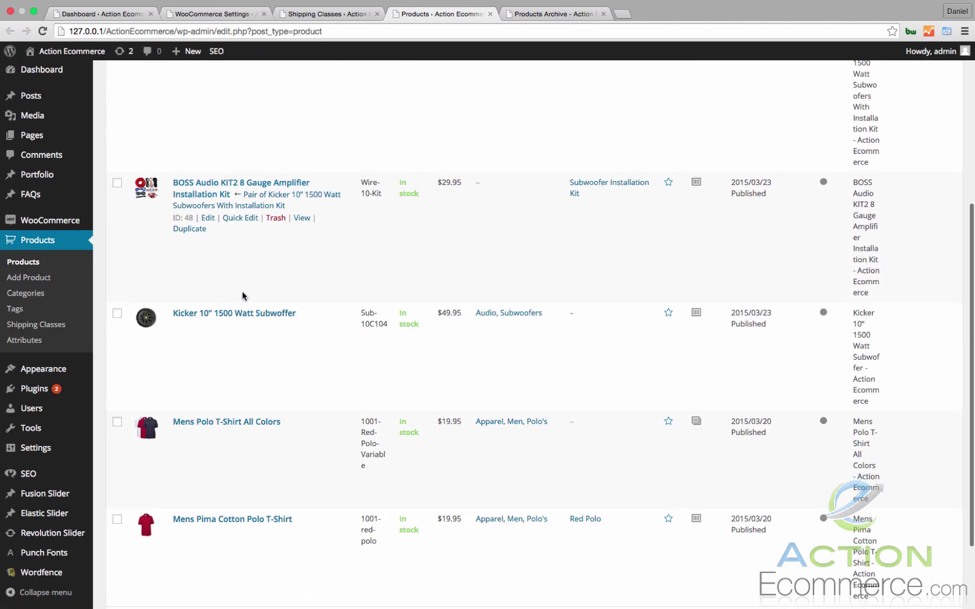
pyautogui.click(235, 313)
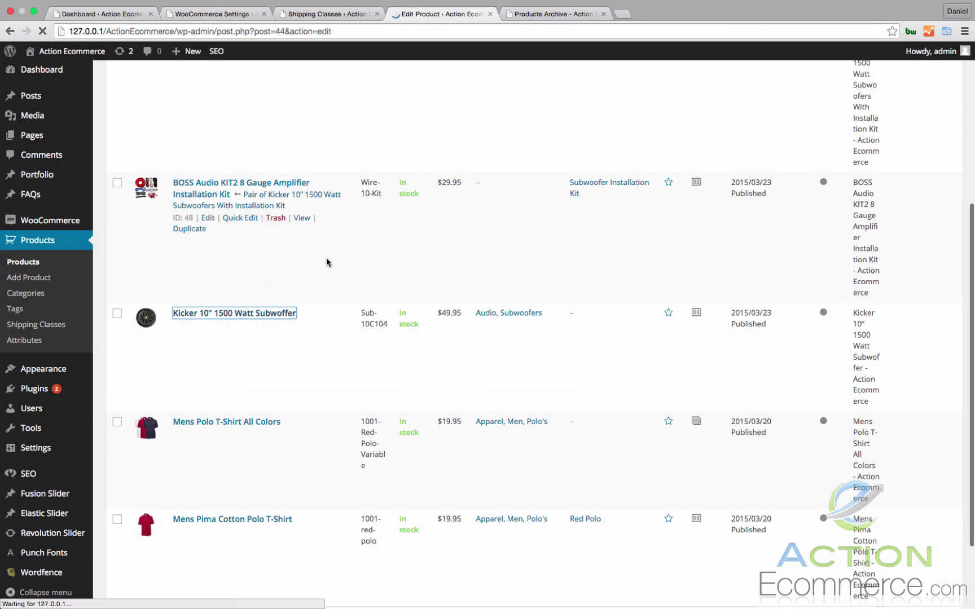
# - Assign the "Subwoofer Flat Rate $10" shipping class to the product, update it, and reload the shipping classes list to check its product count
pyautogui.scroll(-10, 326, 261)
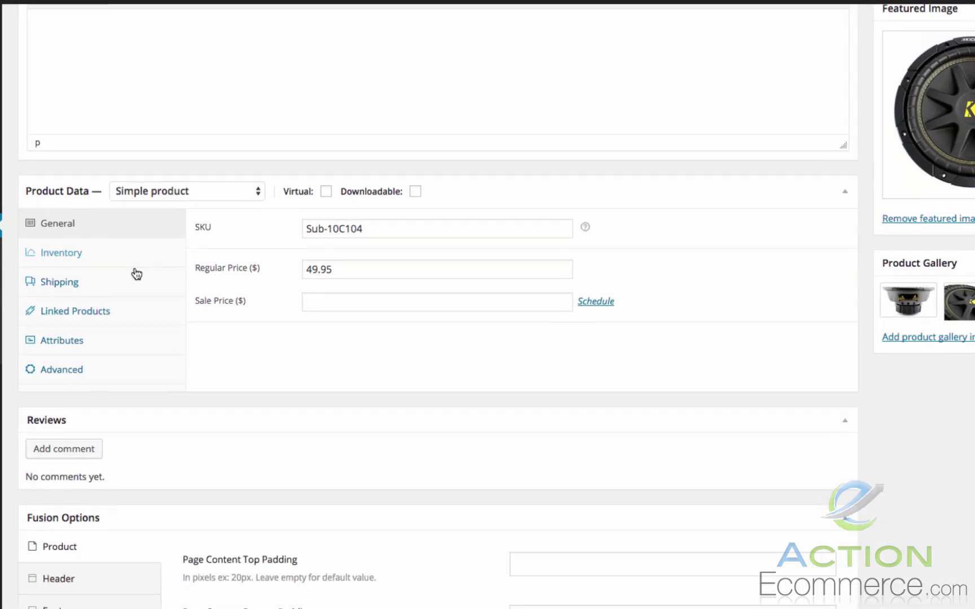
pyautogui.click(112, 285)
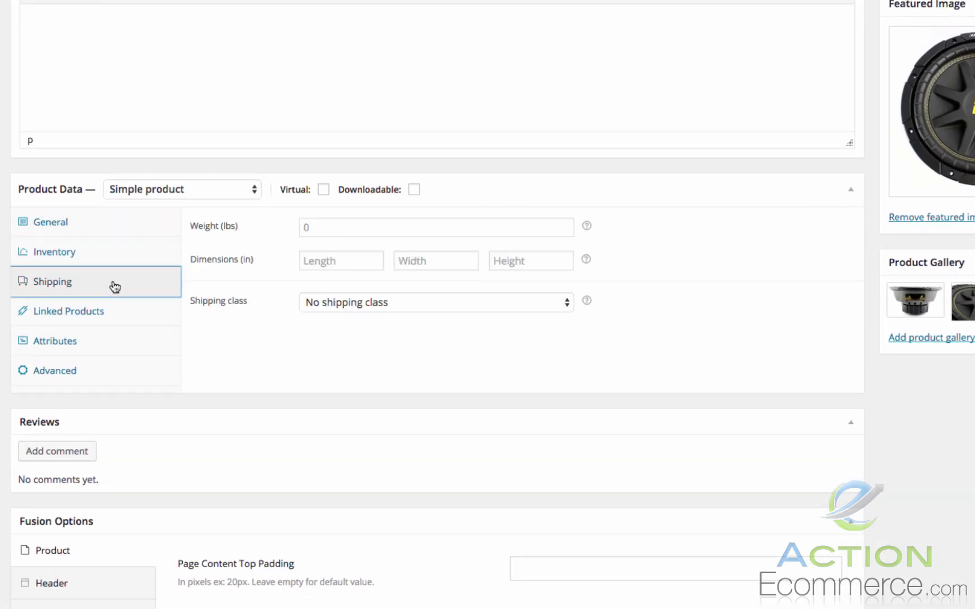
pyautogui.click(325, 301)
pyautogui.click(332, 316)
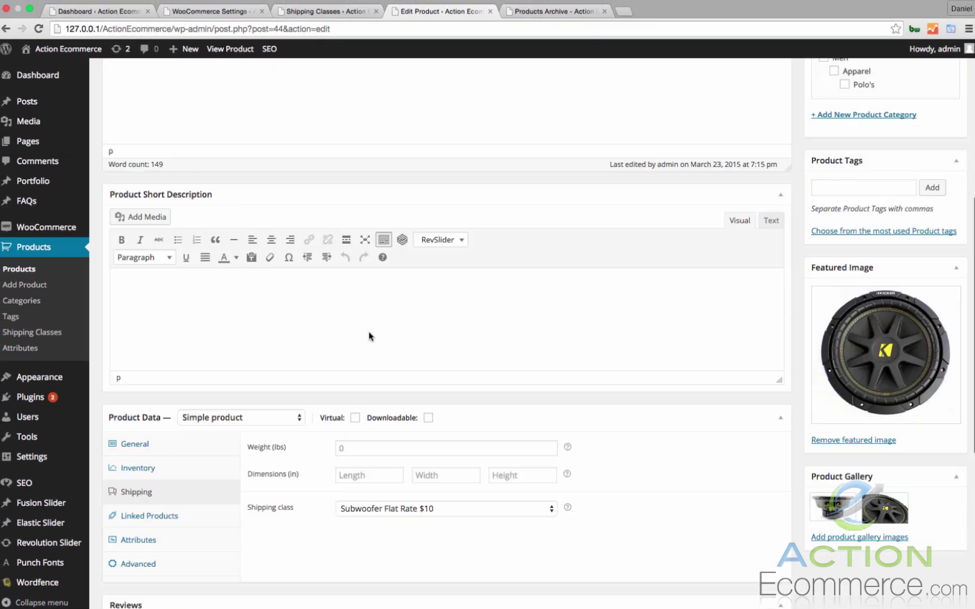
pyautogui.scroll(10, 368, 335)
pyautogui.click(936, 277)
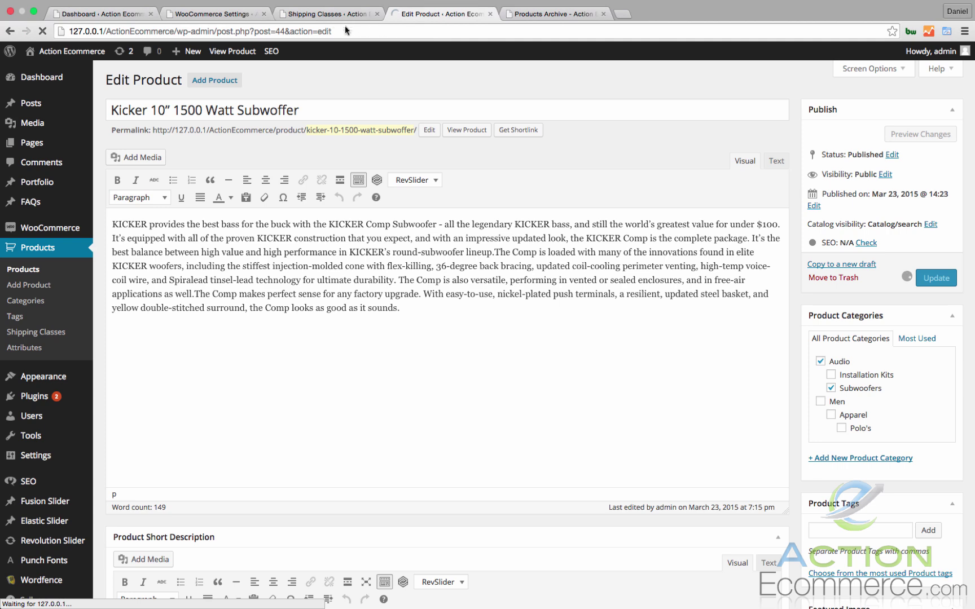
pyautogui.click(329, 14)
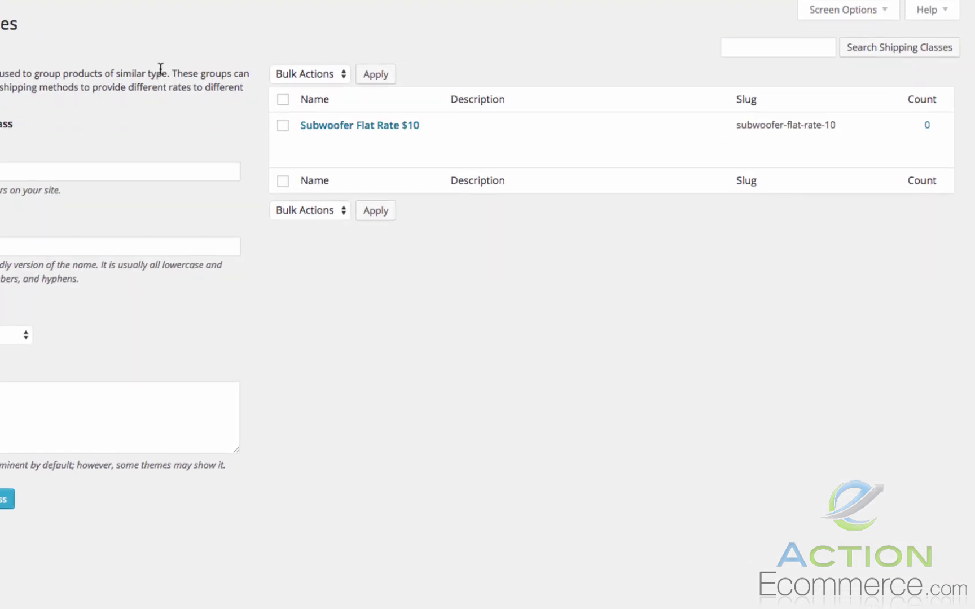
pyautogui.press('super+r')
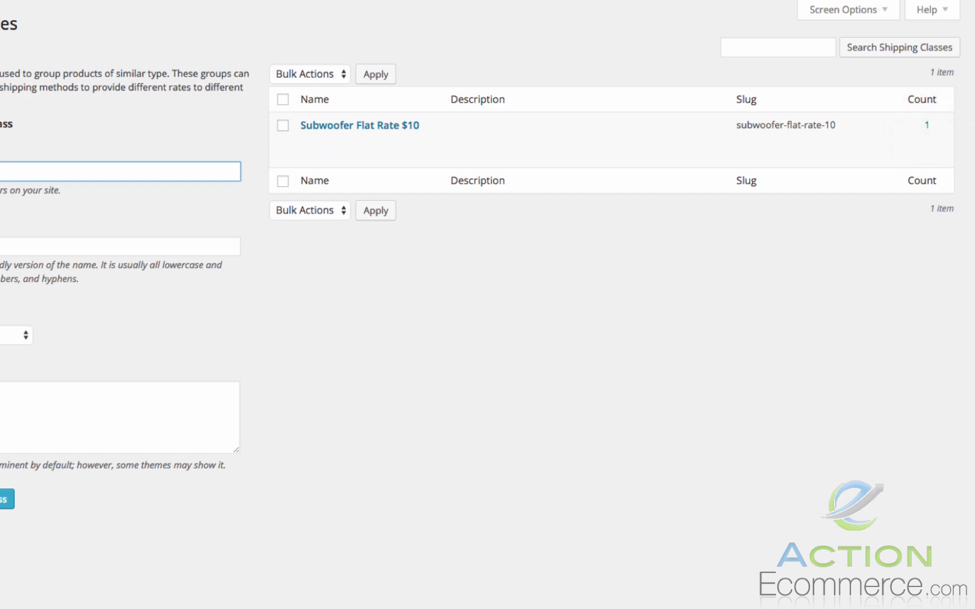
# - Enable the Flat Rate shipping method and limit its availability to the specific country United States (US)
pyautogui.click(212, 13)
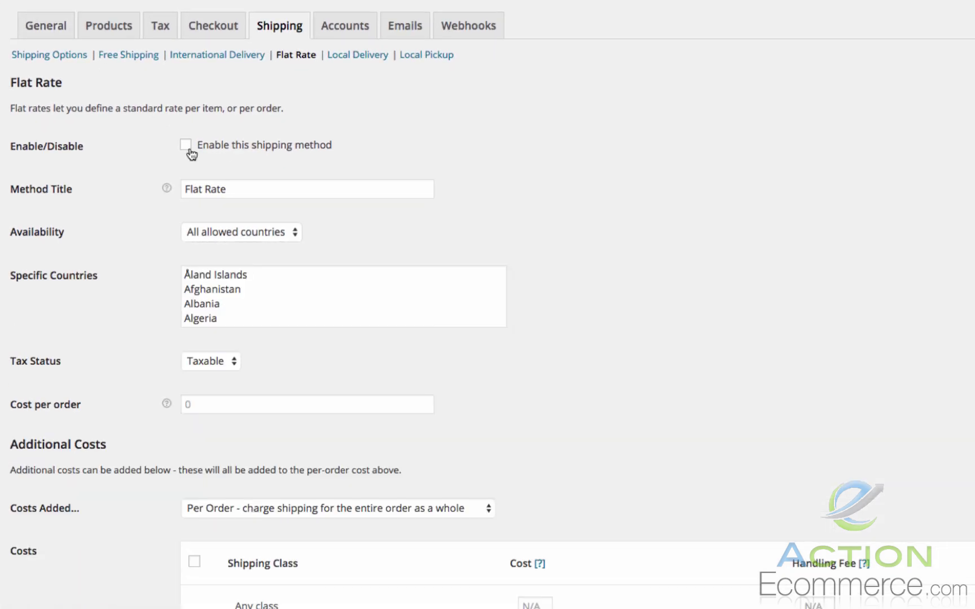
pyautogui.click(187, 145)
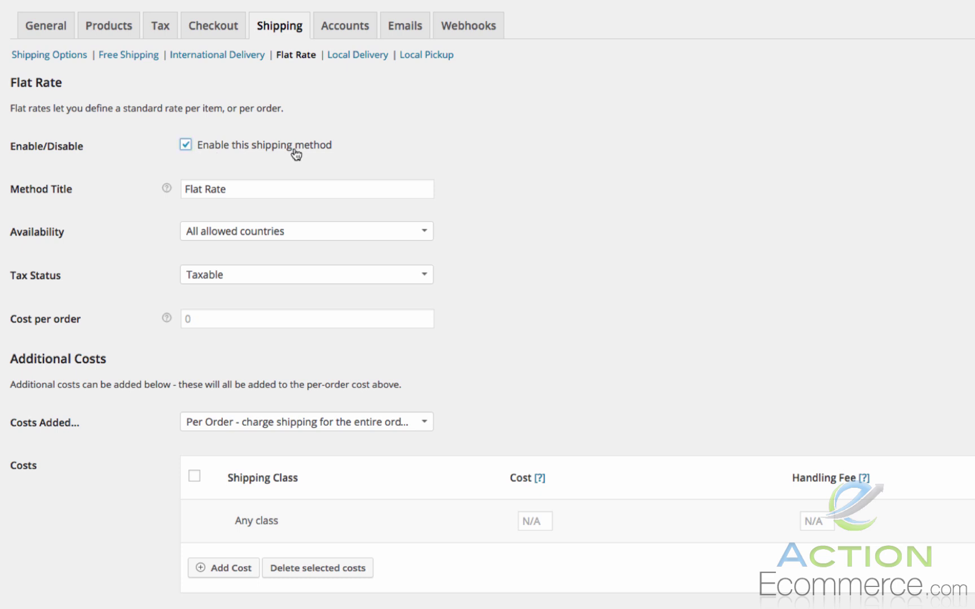
pyautogui.scroll(-3, 294, 150)
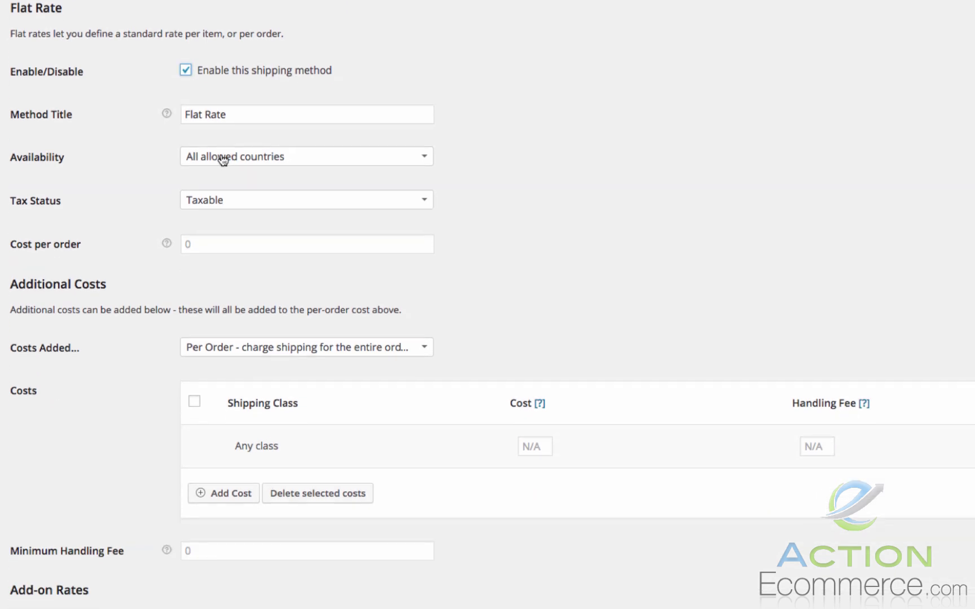
pyautogui.click(224, 161)
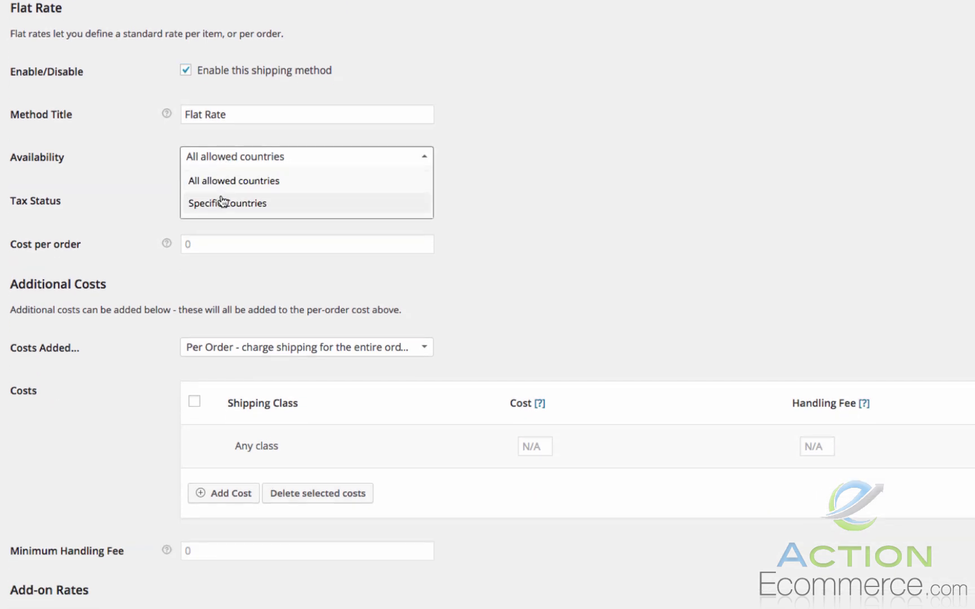
pyautogui.click(221, 202)
pyautogui.click(259, 203)
pyautogui.write('us')
pyautogui.press('BackSpace')
pyautogui.press('BackSpace')
pyautogui.write('united')
pyautogui.click(299, 279)
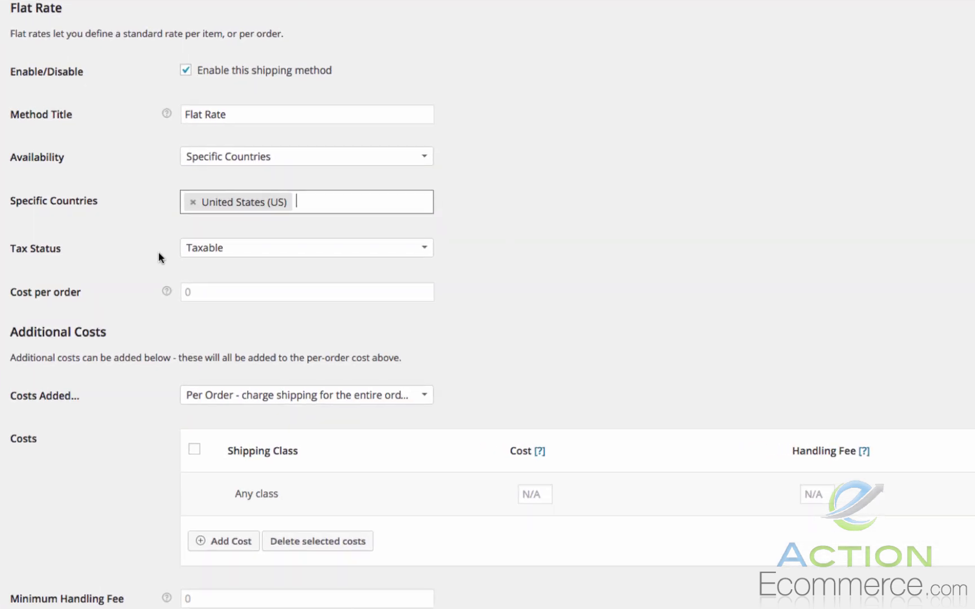
# - Set the flat rate's tax status to None and charge additional costs per item
pyautogui.click(204, 252)
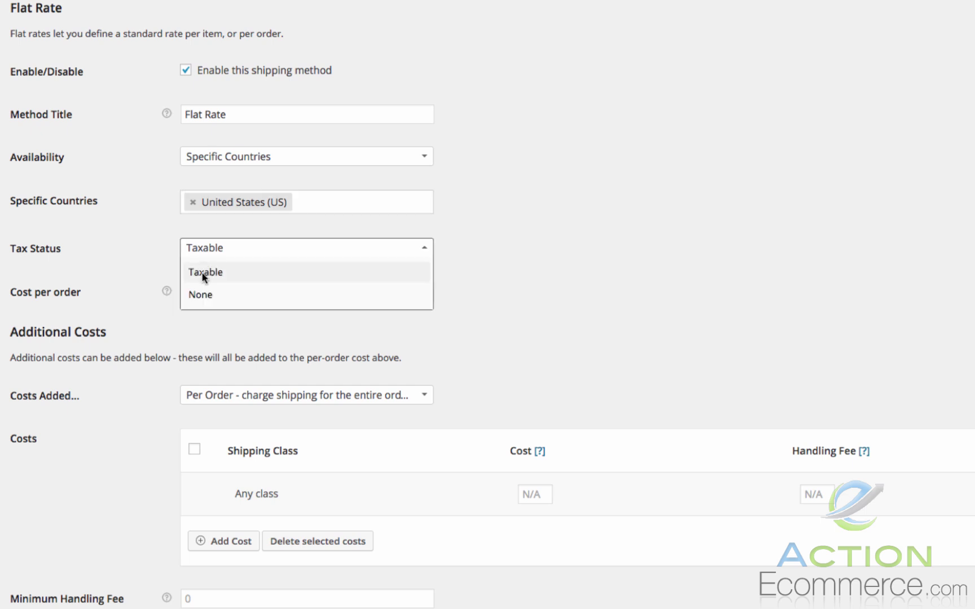
pyautogui.click(204, 295)
pyautogui.scroll(-3, 148, 271)
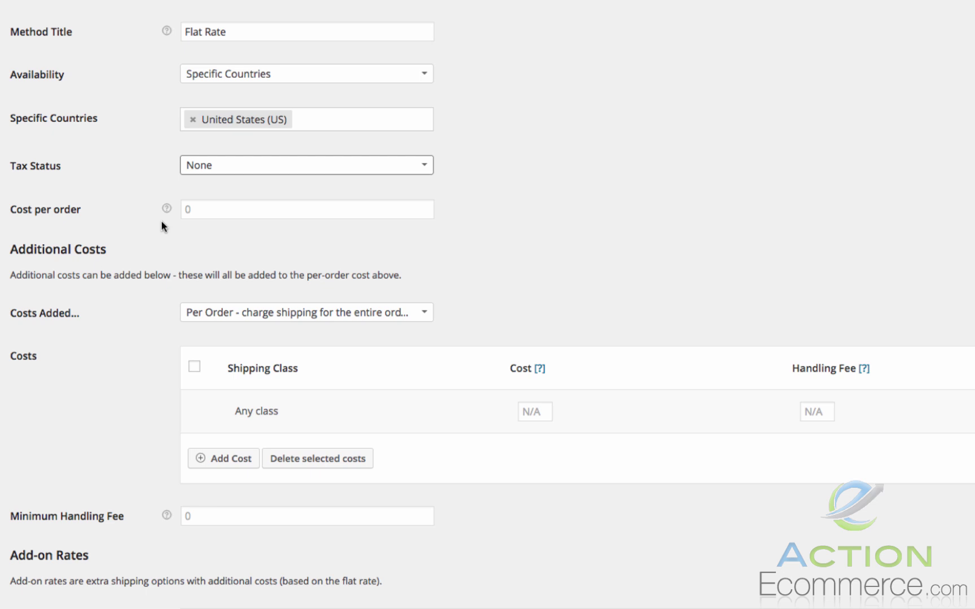
pyautogui.scroll(-2, 162, 226)
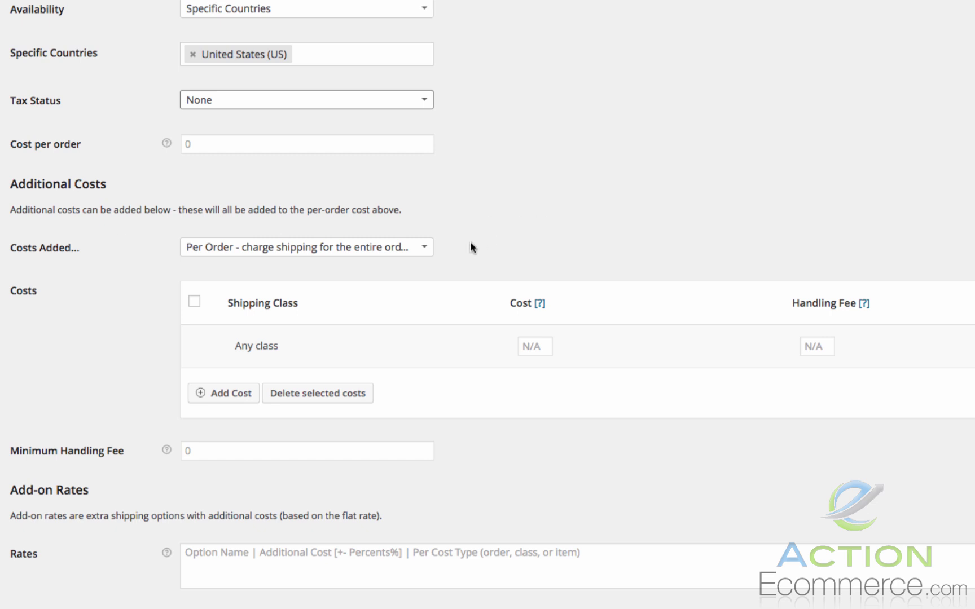
pyautogui.click(427, 248)
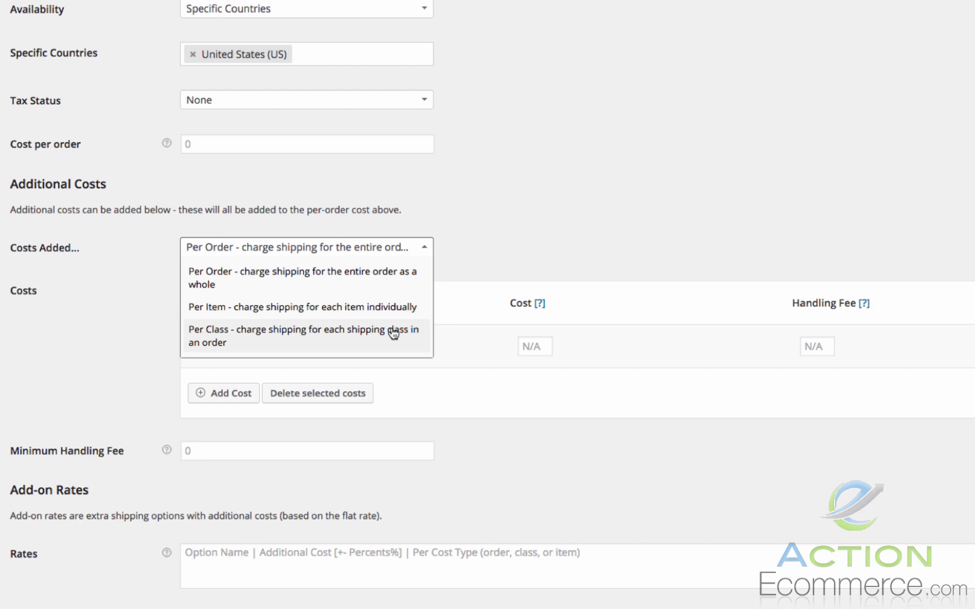
pyautogui.click(389, 307)
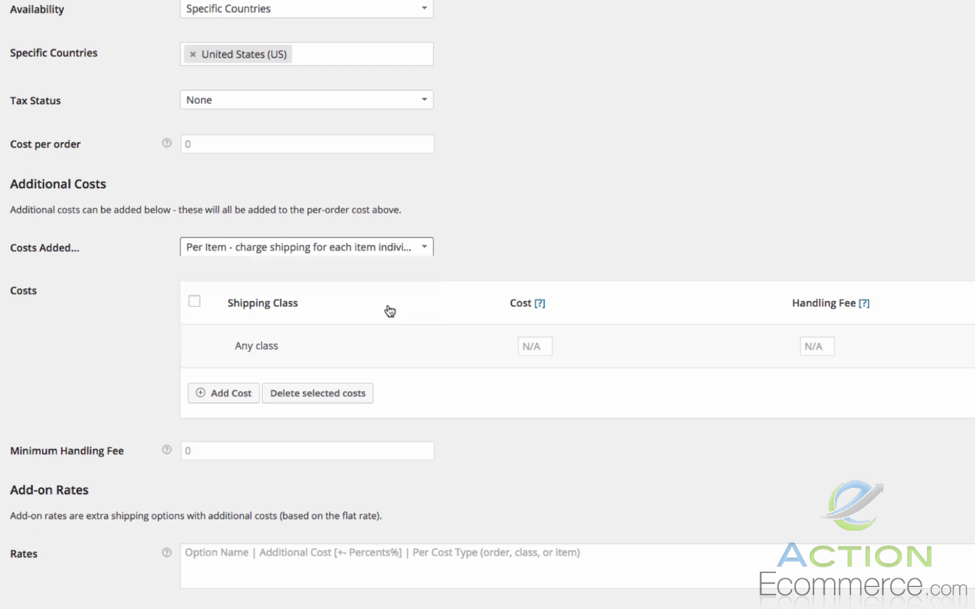
# - Add a cost entry of 10.00 for the "Subwoofer Flat Rate $10" shipping class
pyautogui.click(287, 341)
pyautogui.click(241, 395)
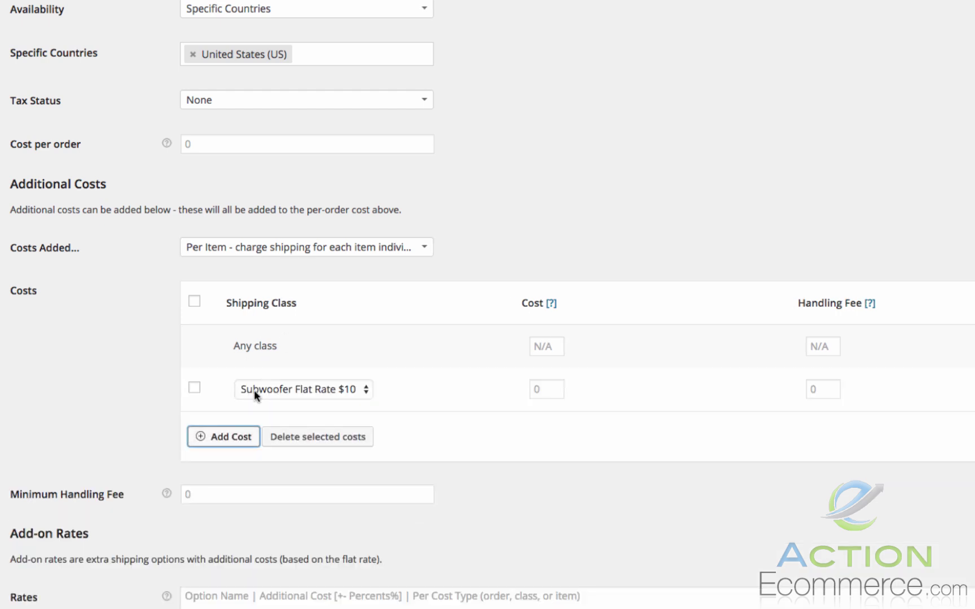
pyautogui.click(547, 389)
pyautogui.write('1')
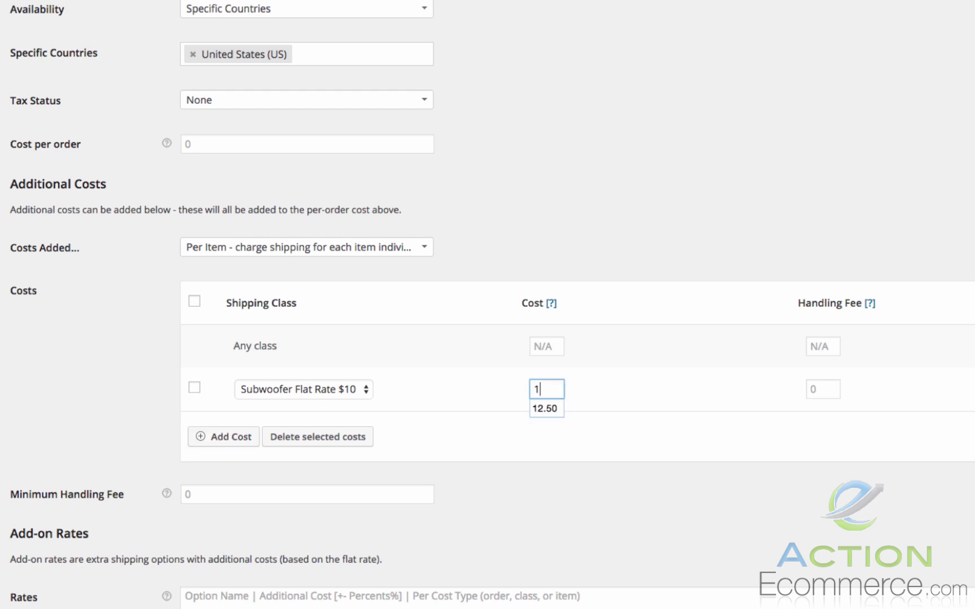
pyautogui.write('0.00')
pyautogui.click(527, 445)
pyautogui.scroll(-2, 521, 457)
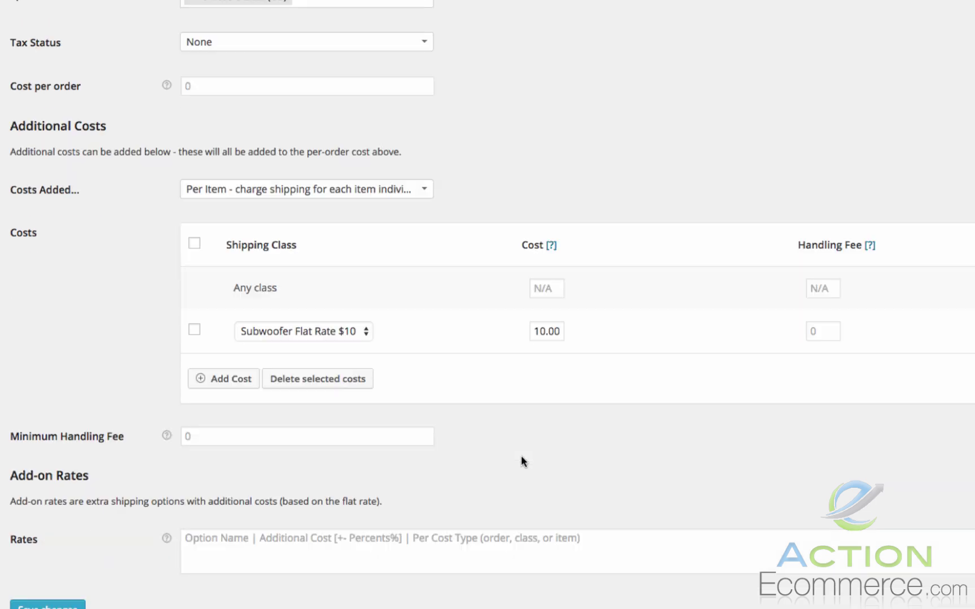
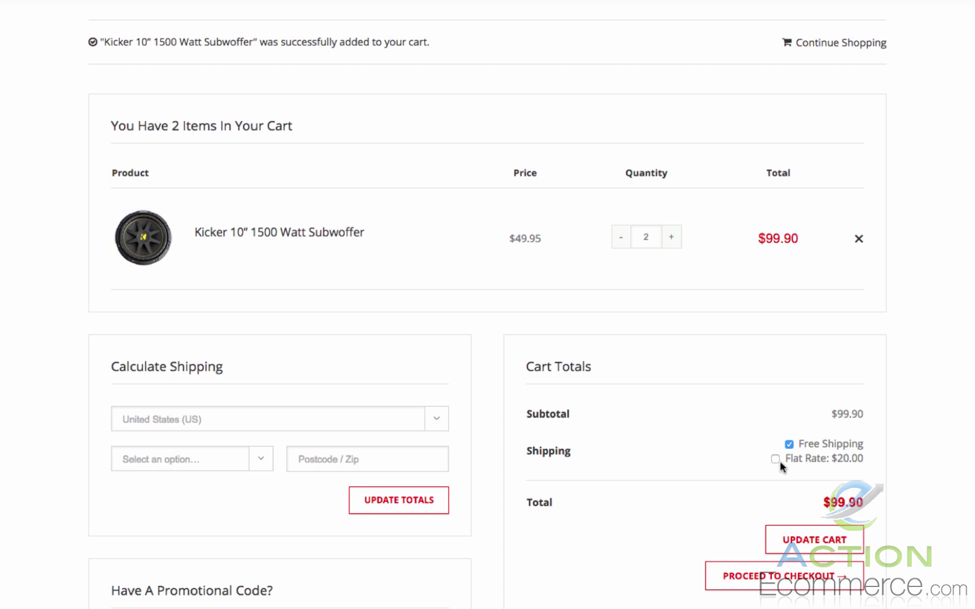
# - Choose Flat Rate shipping in the cart, reduce the subwoofer quantity to 1, and check the recalculated totals
pyautogui.click(775, 458)
pyautogui.click(620, 242)
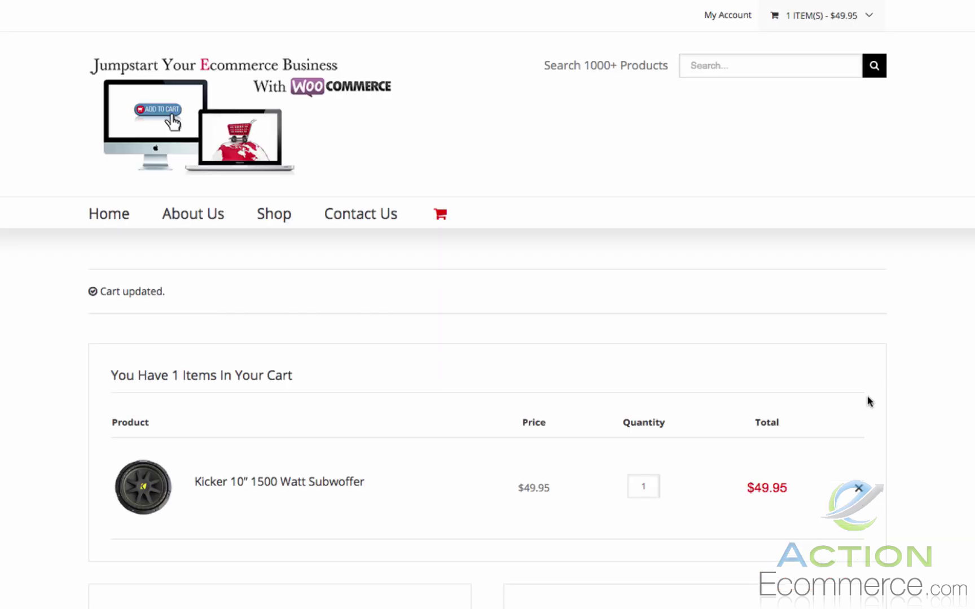
pyautogui.scroll(-5, 867, 401)
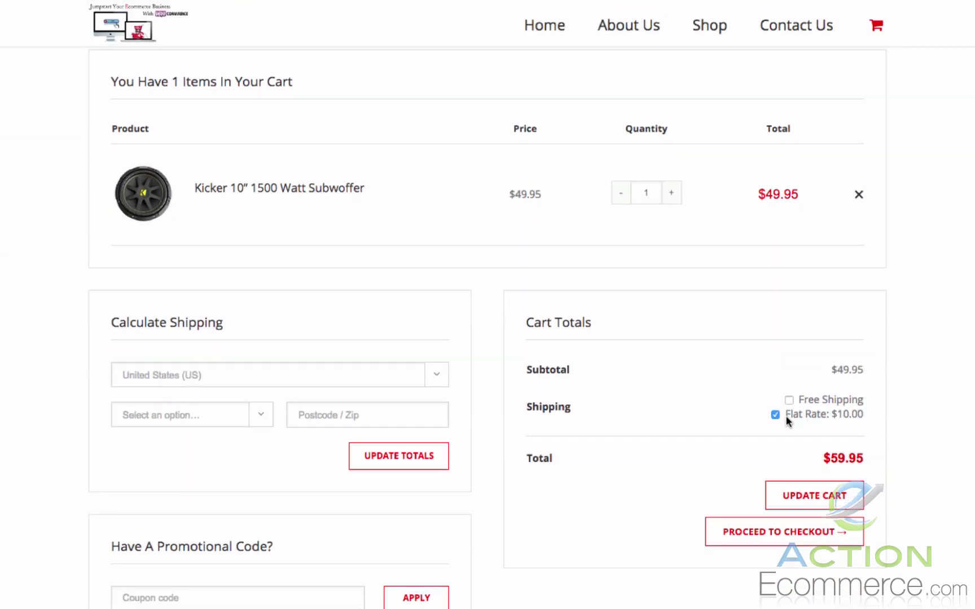
pyautogui.scroll(5, 720, 433)
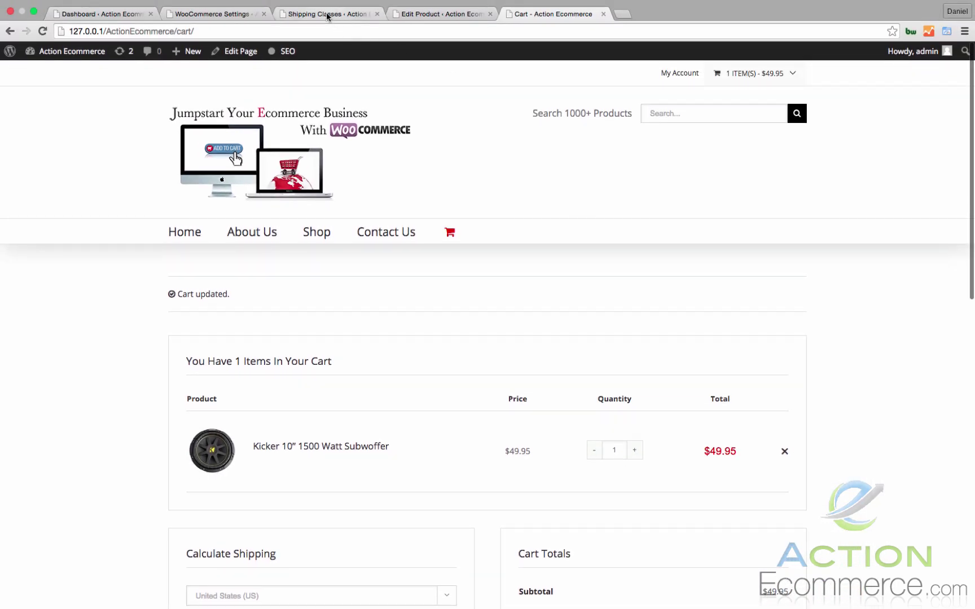
# - Return to the WooCommerce shipping settings, disable the Free Shipping method, and save the changes
pyautogui.click(327, 14)
pyautogui.click(214, 14)
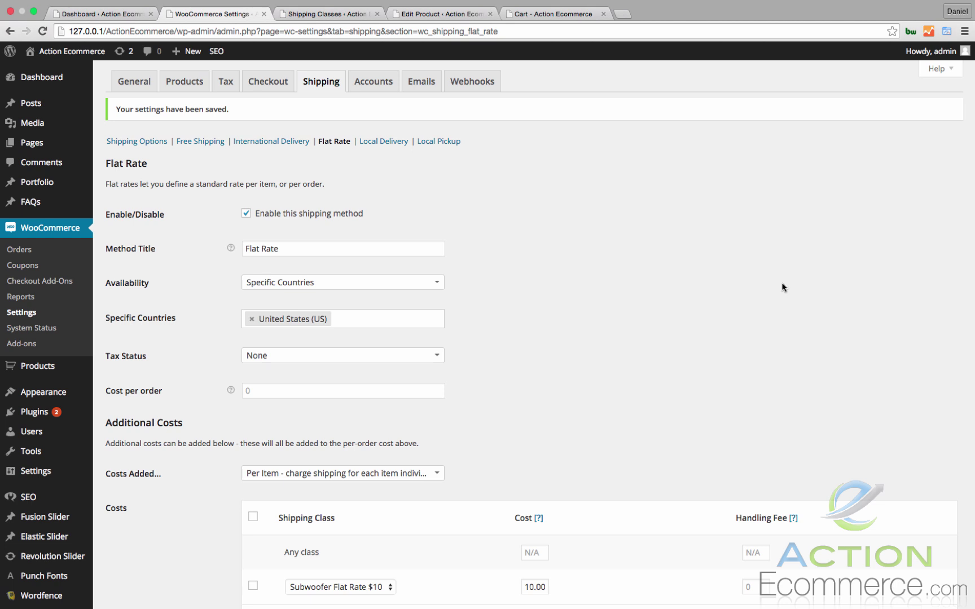
pyautogui.click(200, 141)
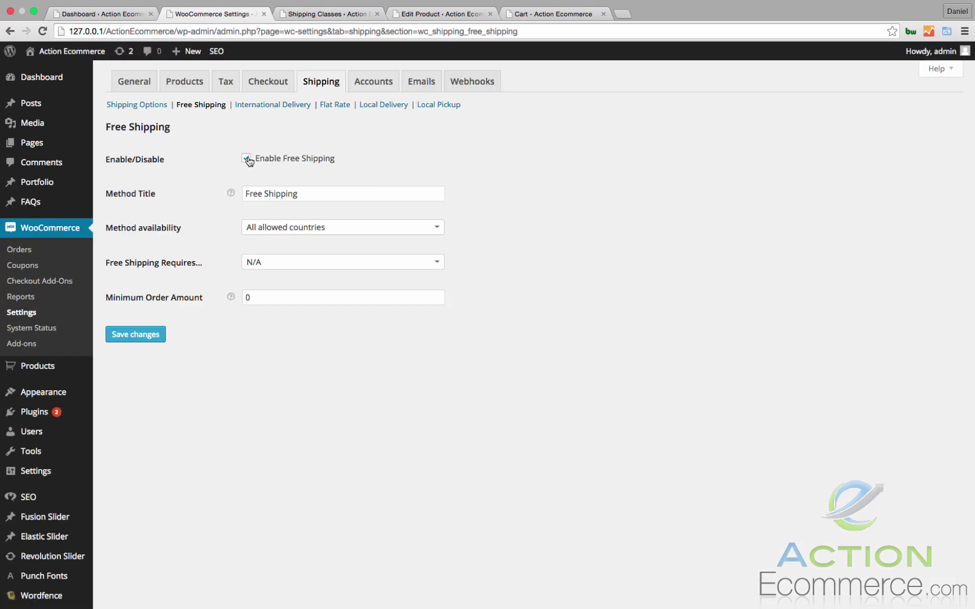
pyautogui.click(153, 338)
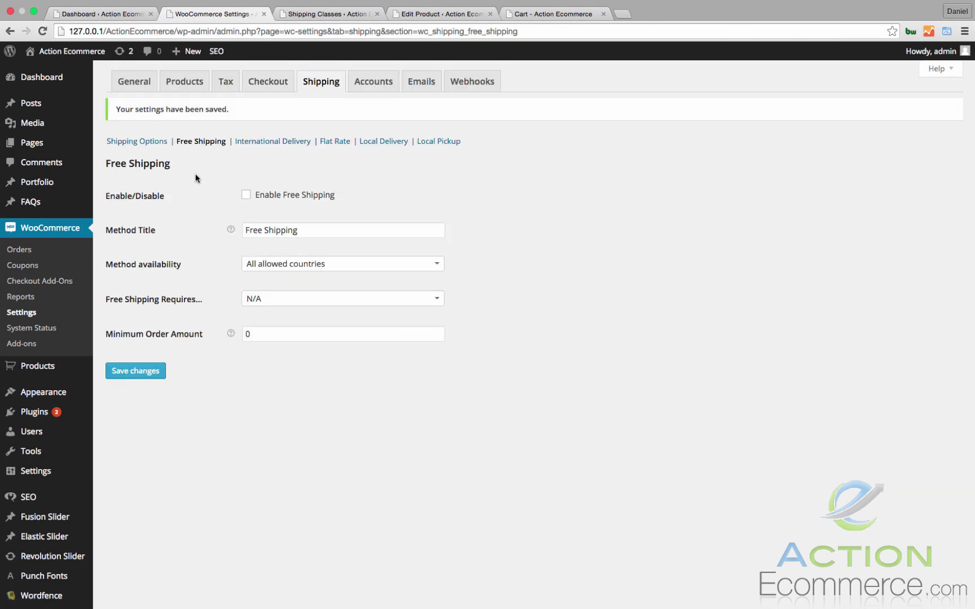
# - Reopen the Flat Rate settings, and on the Shipping Classes page add a class named "Free Shipping"
pyautogui.click(333, 143)
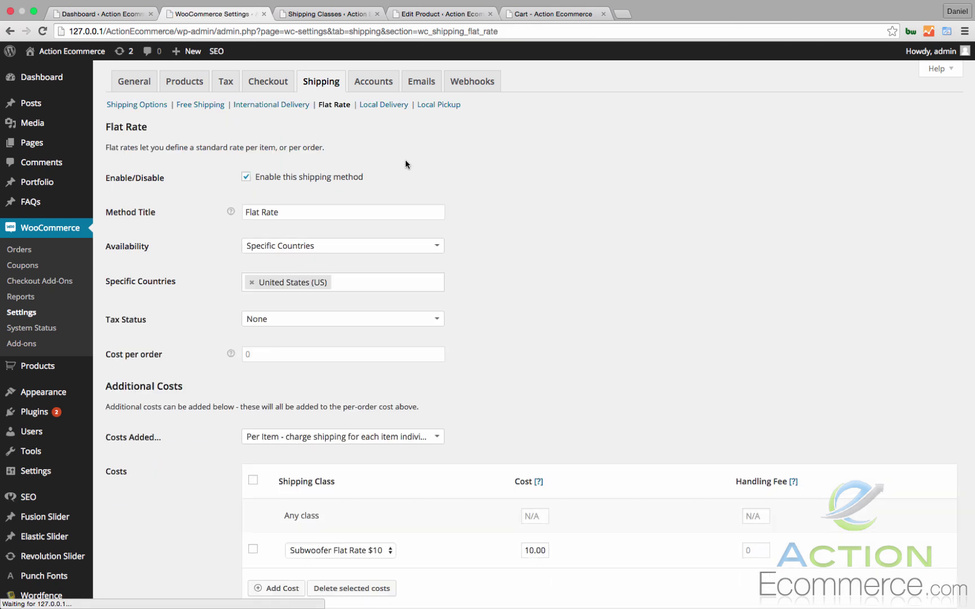
pyautogui.click(339, 14)
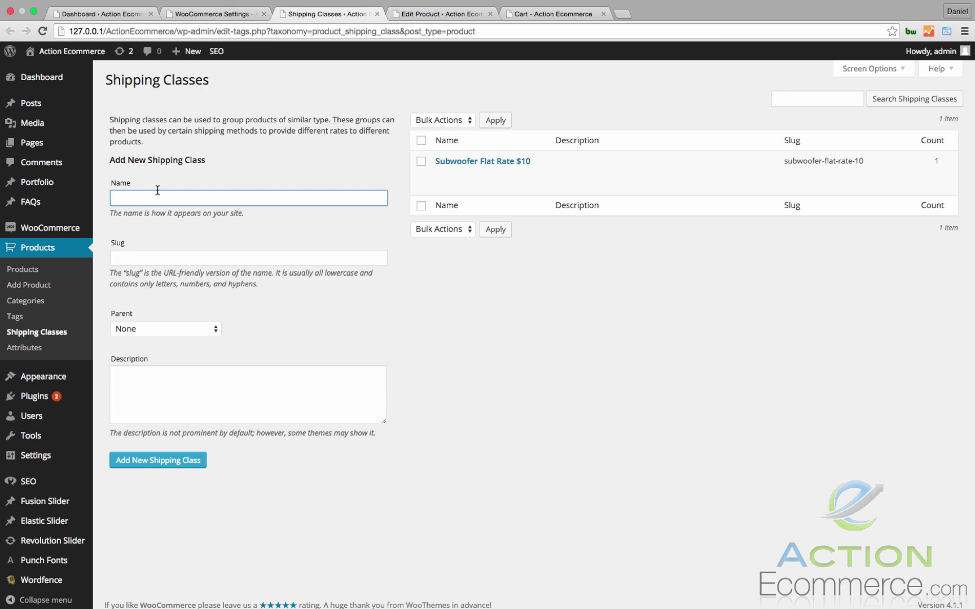
pyautogui.write('Free ')
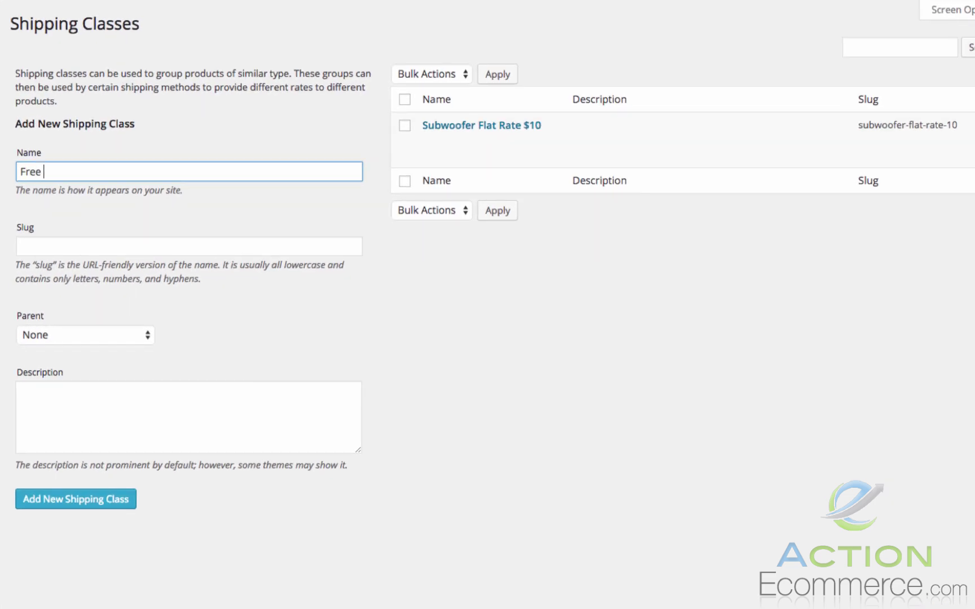
pyautogui.write('SHipp')
pyautogui.press('BackSpace')
pyautogui.press('BackSpace')
pyautogui.press('BackSpace')
pyautogui.press('BackSpace')
pyautogui.write('hipping')
pyautogui.click(70, 507)
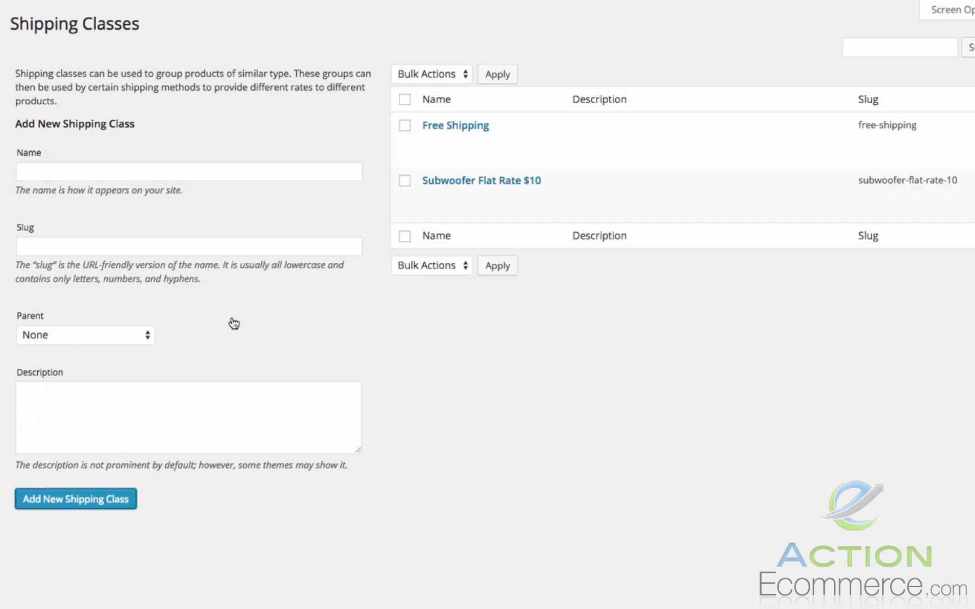
# - Show the product list and select every product except the Kicker 10" 1500 Watt Subwoffer
pyautogui.click(434, 13)
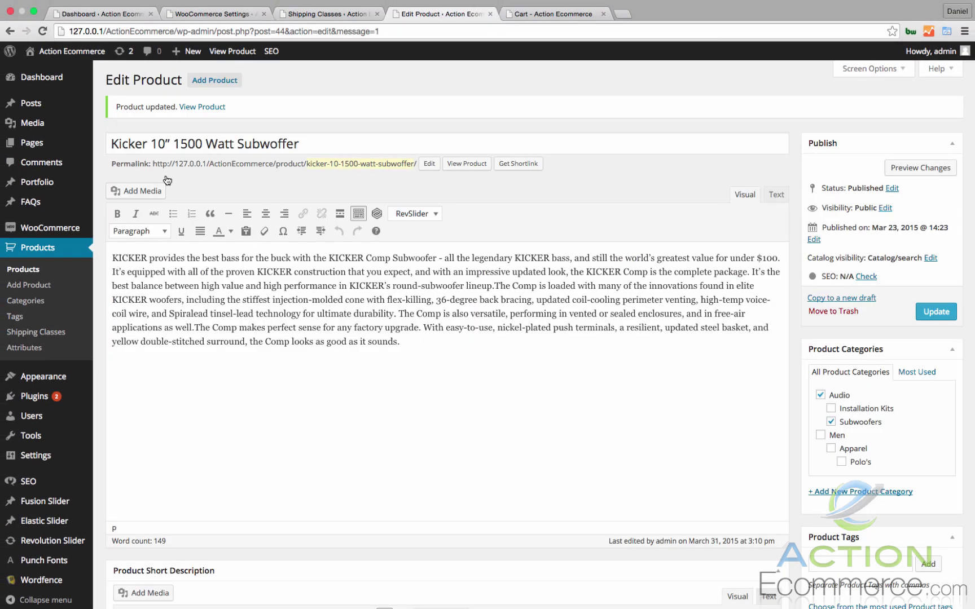
pyautogui.click(31, 270)
pyautogui.click(117, 143)
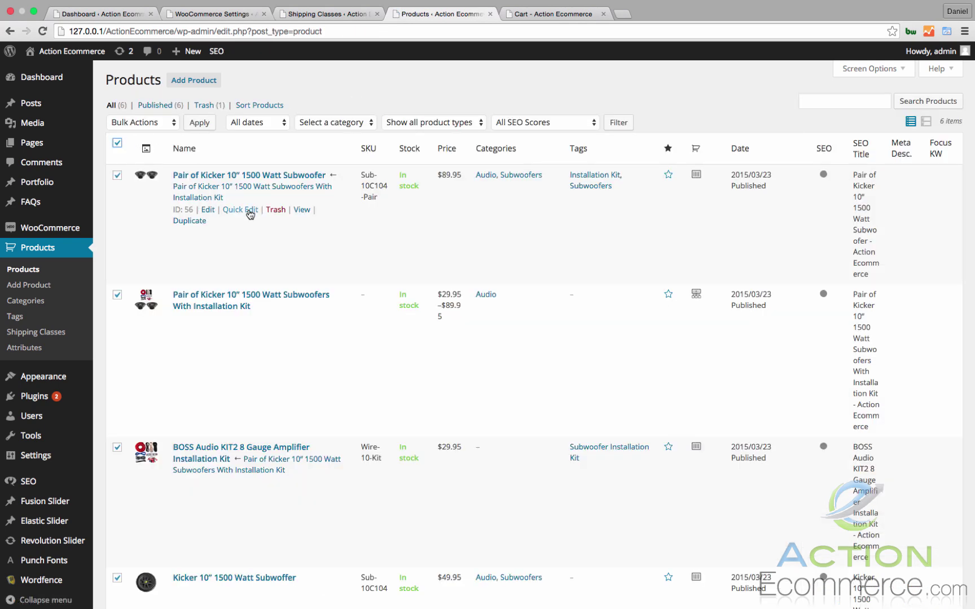
pyautogui.scroll(-10, 248, 209)
pyautogui.click(116, 275)
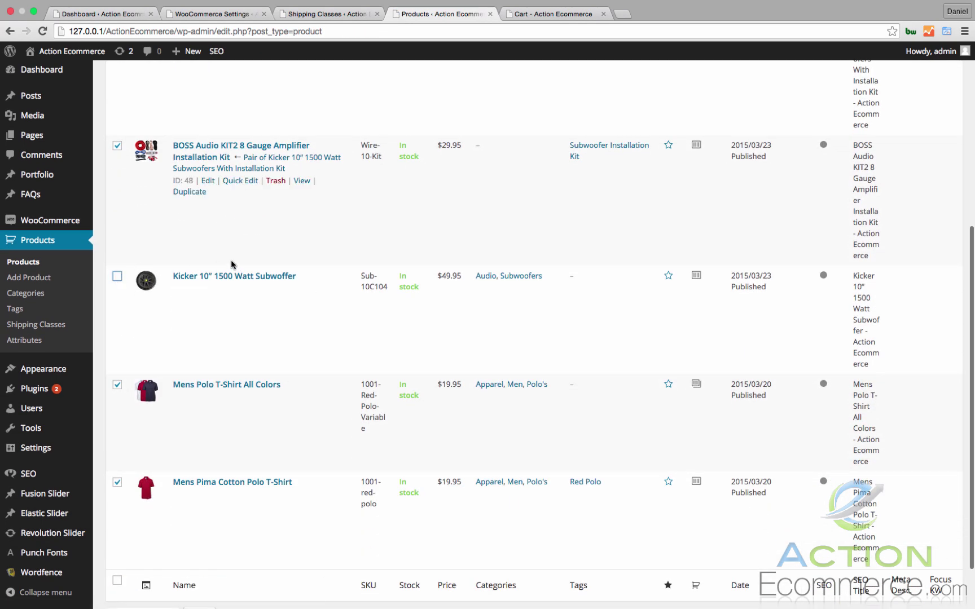
pyautogui.scroll(10, 231, 264)
# - Bulk edit the selected products to assign the Free Shipping class, and update them
pyautogui.click(142, 120)
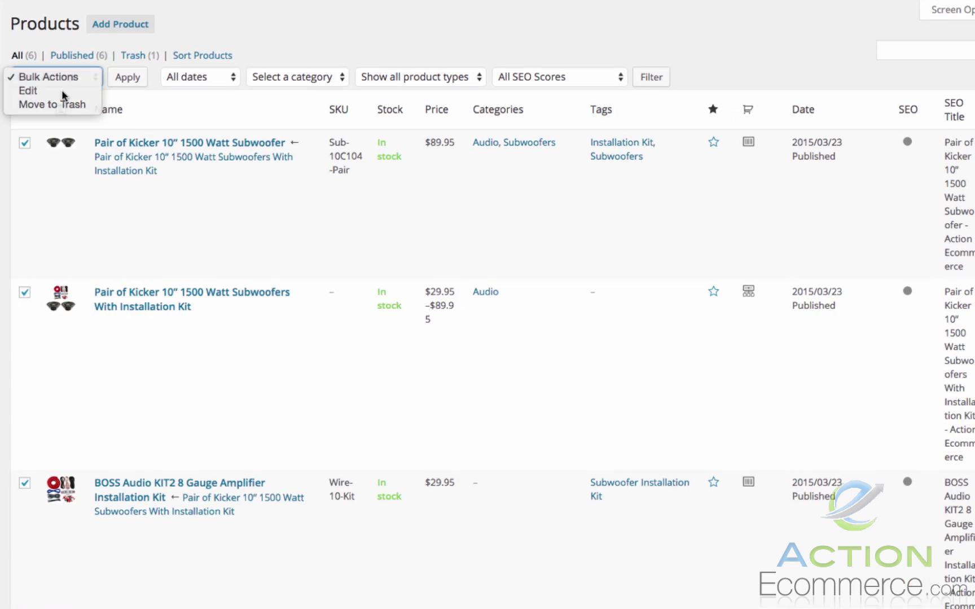
pyautogui.click(64, 91)
pyautogui.click(126, 77)
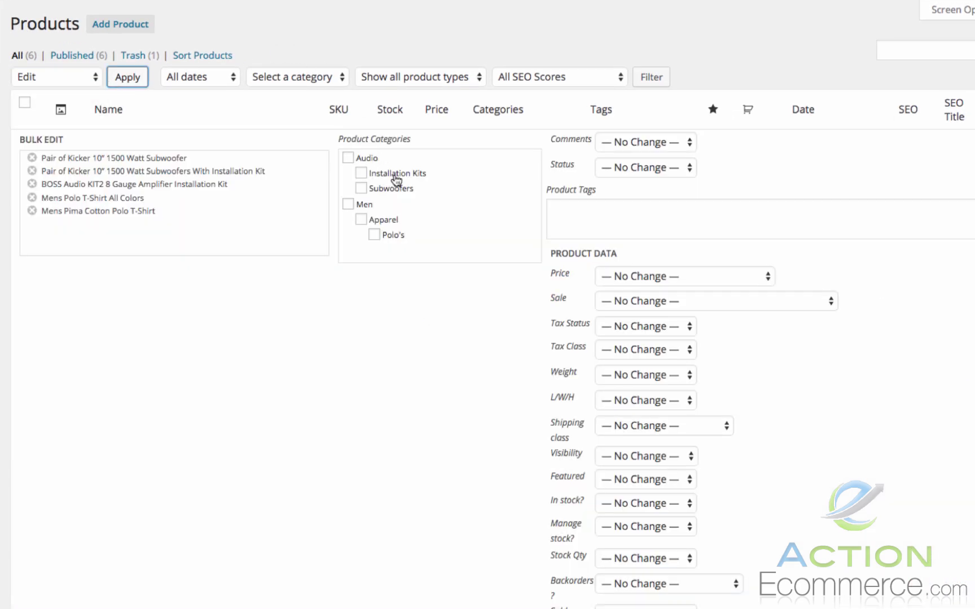
pyautogui.scroll(-2, 444, 326)
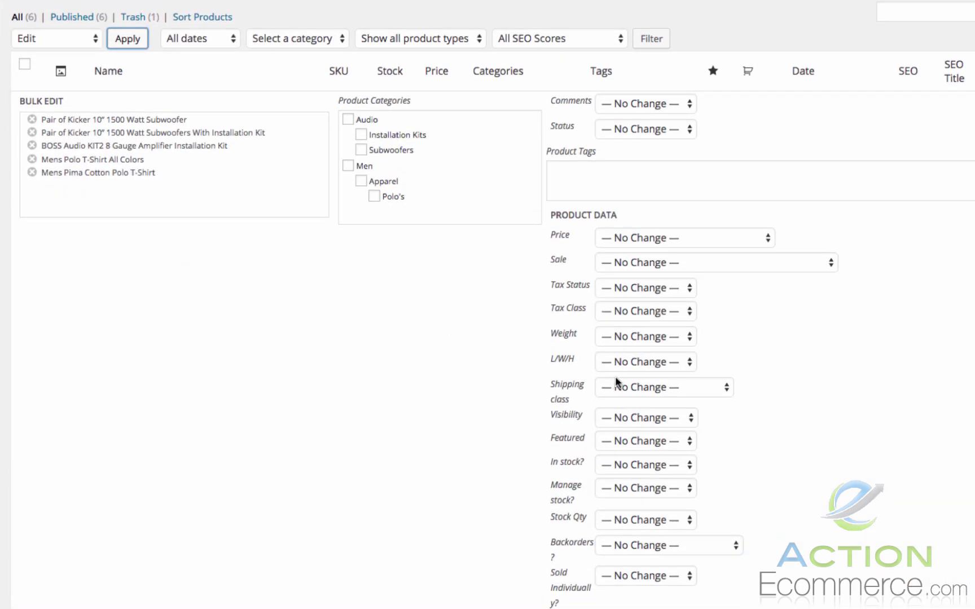
pyautogui.click(617, 383)
pyautogui.click(623, 412)
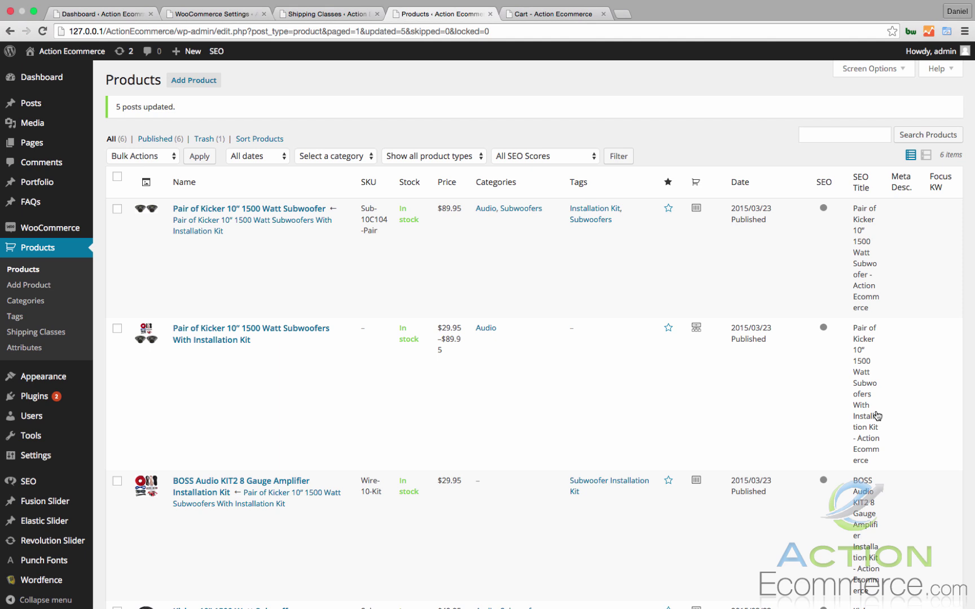
# - Check the shipping classes list, and go back to the additional costs in the Flat Rate settings
pyautogui.click(308, 14)
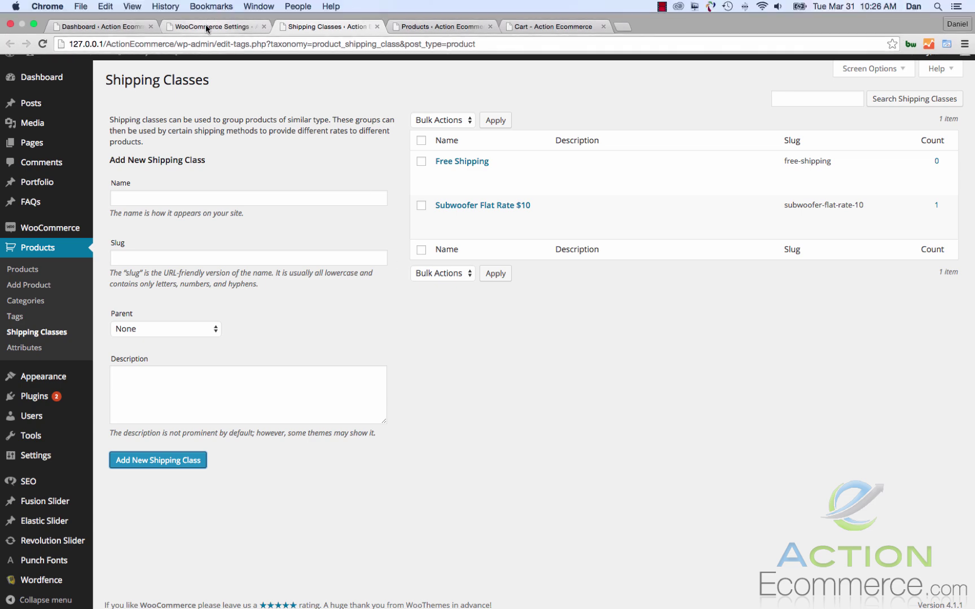
pyautogui.click(208, 26)
pyautogui.scroll(-5, 521, 258)
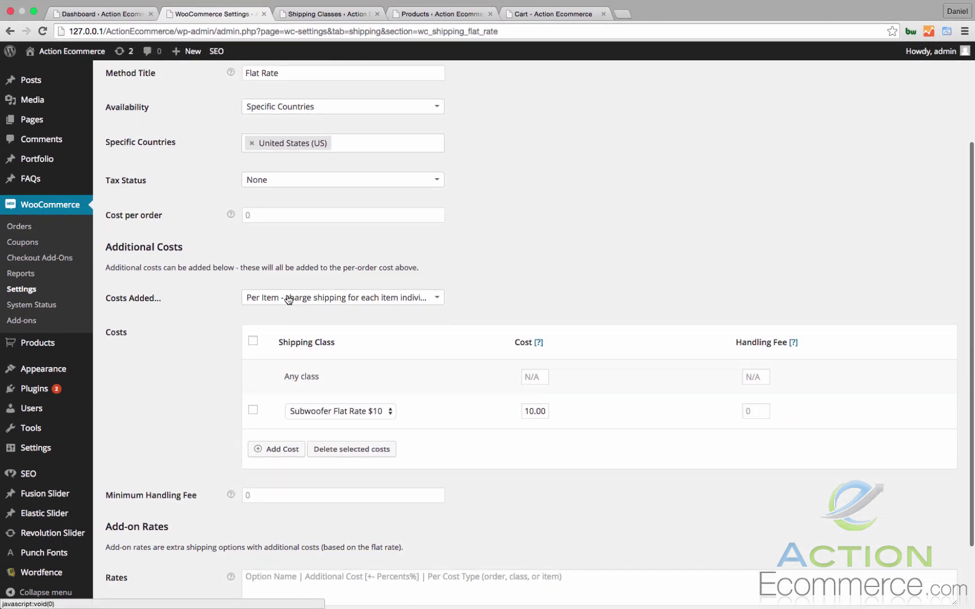
pyautogui.click(277, 449)
pyautogui.click(315, 445)
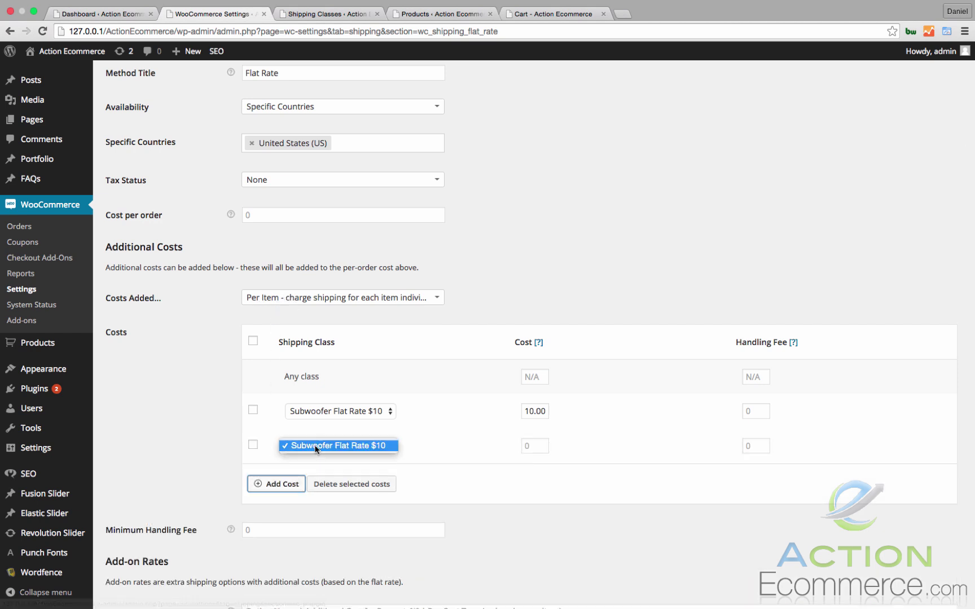
pyautogui.click(277, 442)
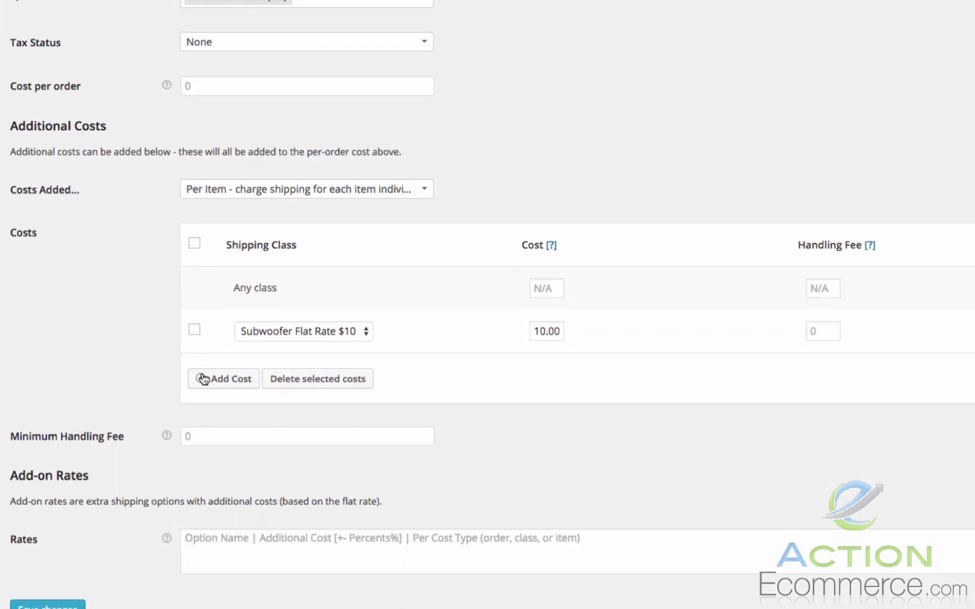
# - Add a cost entry of 0.00 for the Free Shipping class and save the Flat Rate settings
pyautogui.click(204, 381)
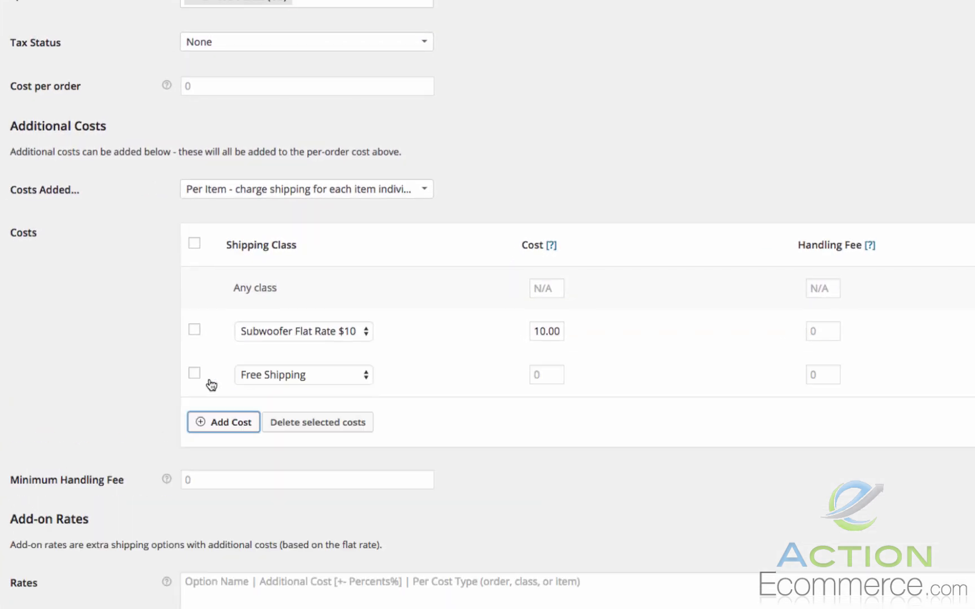
pyautogui.click(543, 376)
pyautogui.write('0.00')
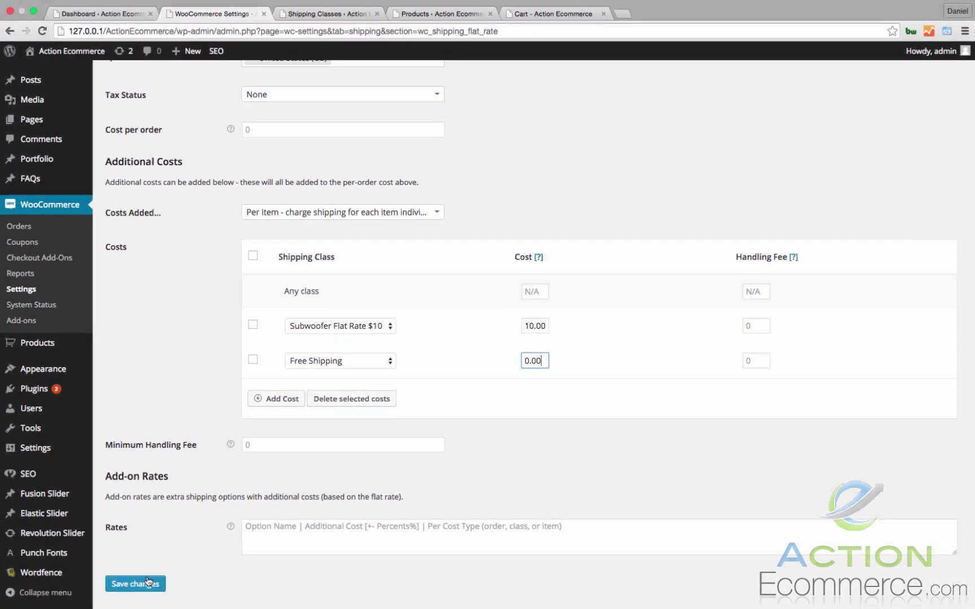
pyautogui.click(55, 608)
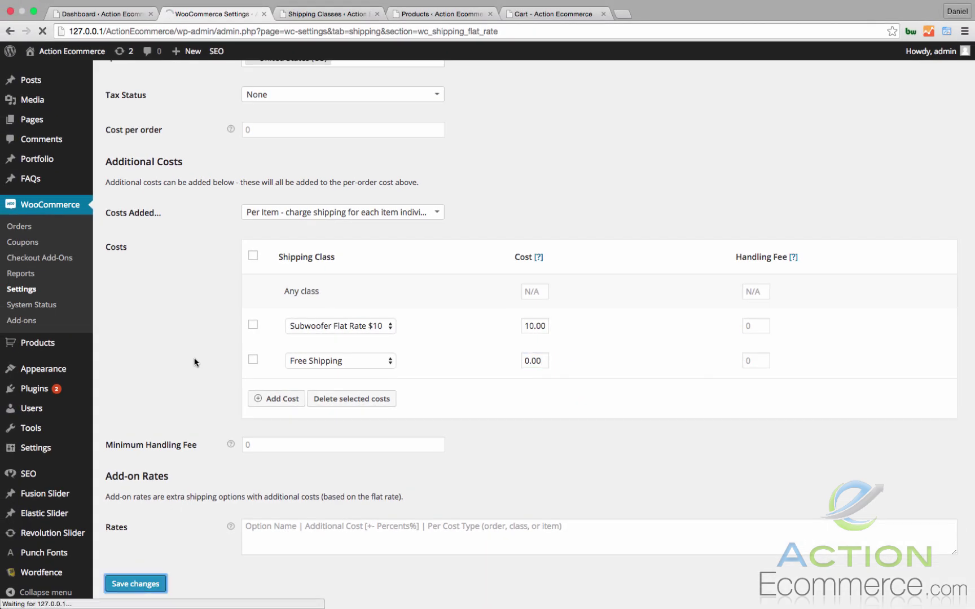
pyautogui.scroll(-3, 194, 362)
pyautogui.scroll(-1, 194, 362)
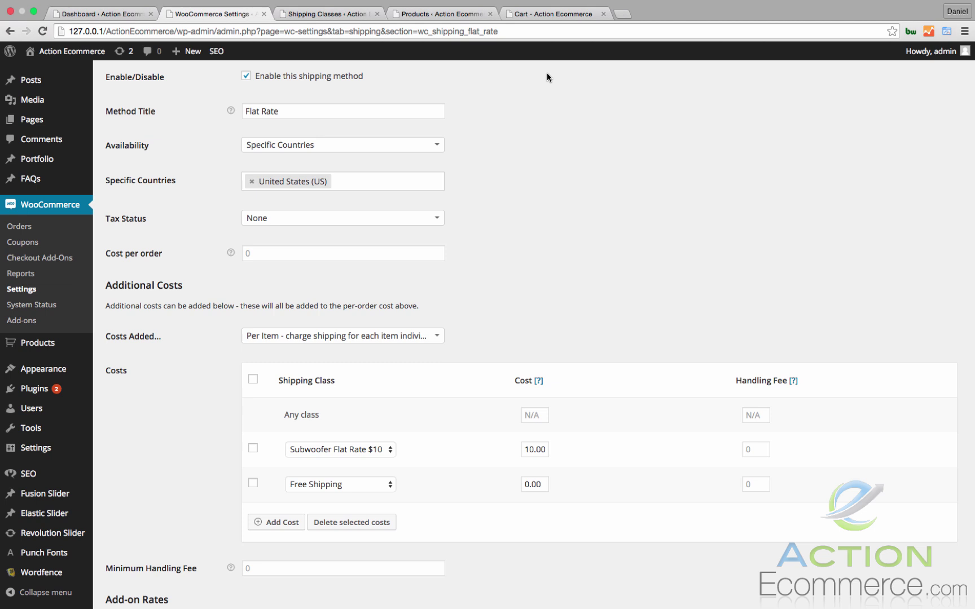
# - Go back to the cart, raise the quantity of the Kicker 10" 1500 Watt Subwoffer to 3, and update the cart
pyautogui.click(551, 16)
pyautogui.scroll(-4, 548, 252)
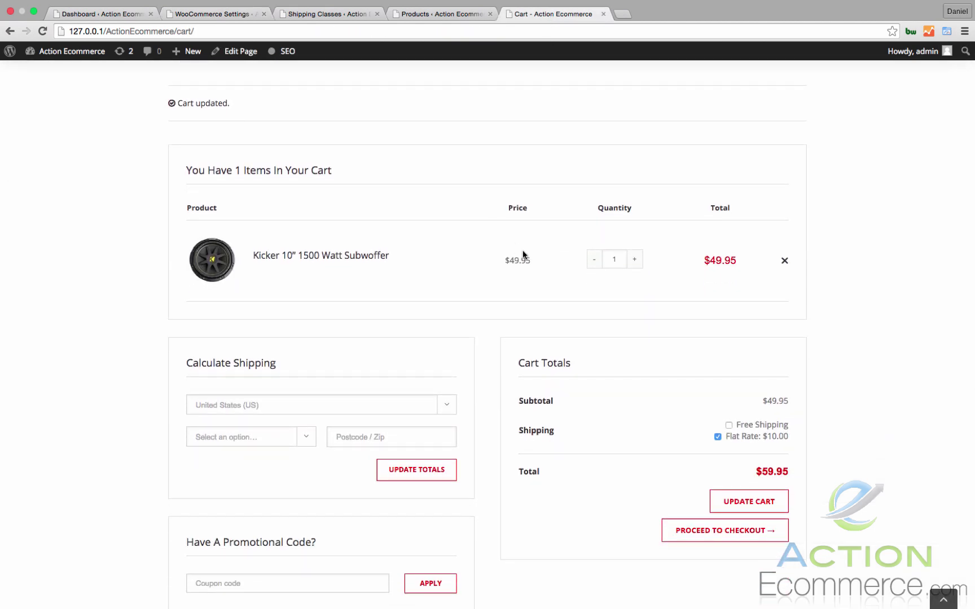
pyautogui.click(634, 260)
pyautogui.click(728, 500)
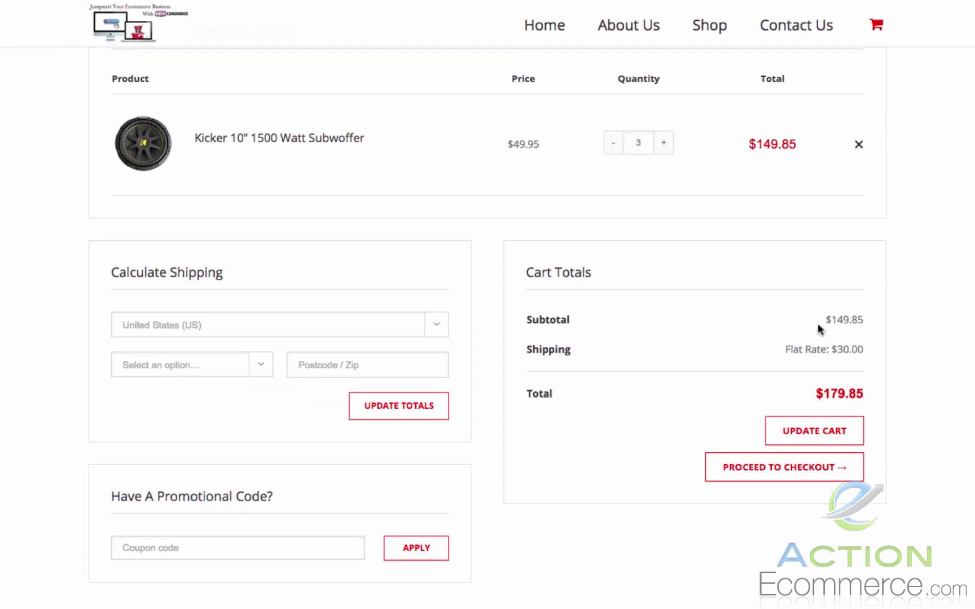
pyautogui.scroll(6, 754, 334)
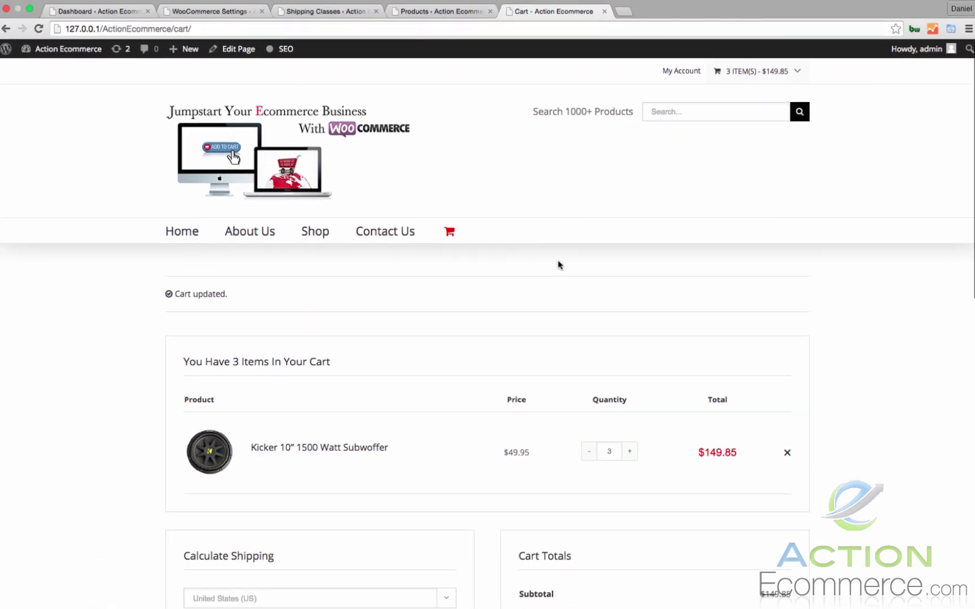
pyautogui.scroll(-5, 568, 255)
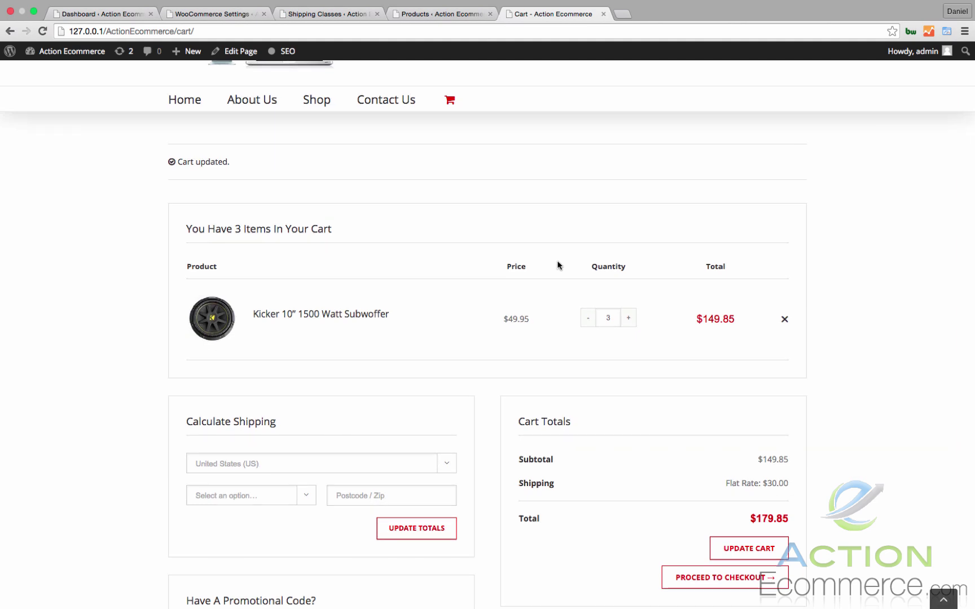
# - Add the Mens Pima Cotton Polo T-Shirt from the shop to the cart and check the shipping cost in the cart totals
pyautogui.scroll(1, 393, 209)
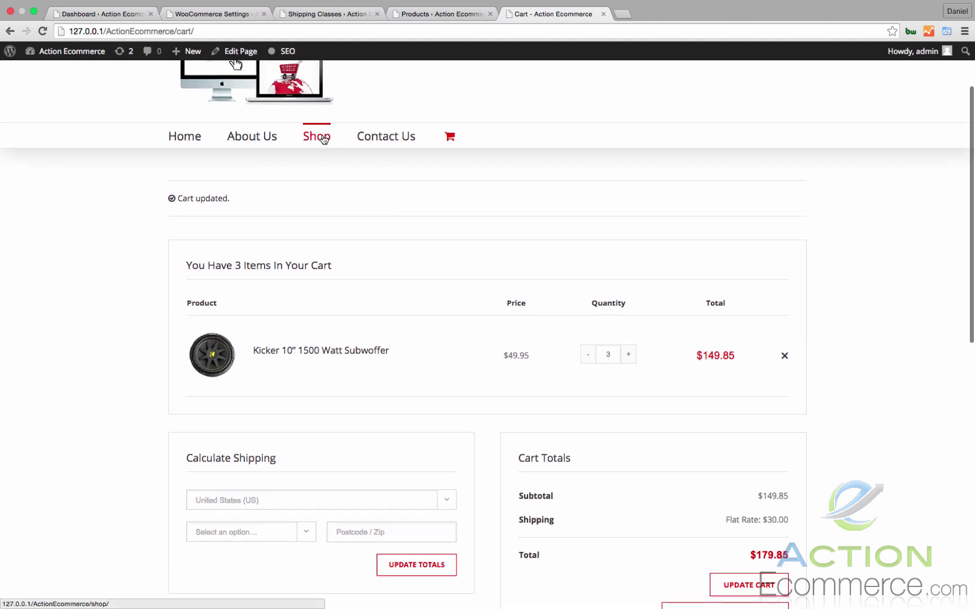
pyautogui.click(319, 136)
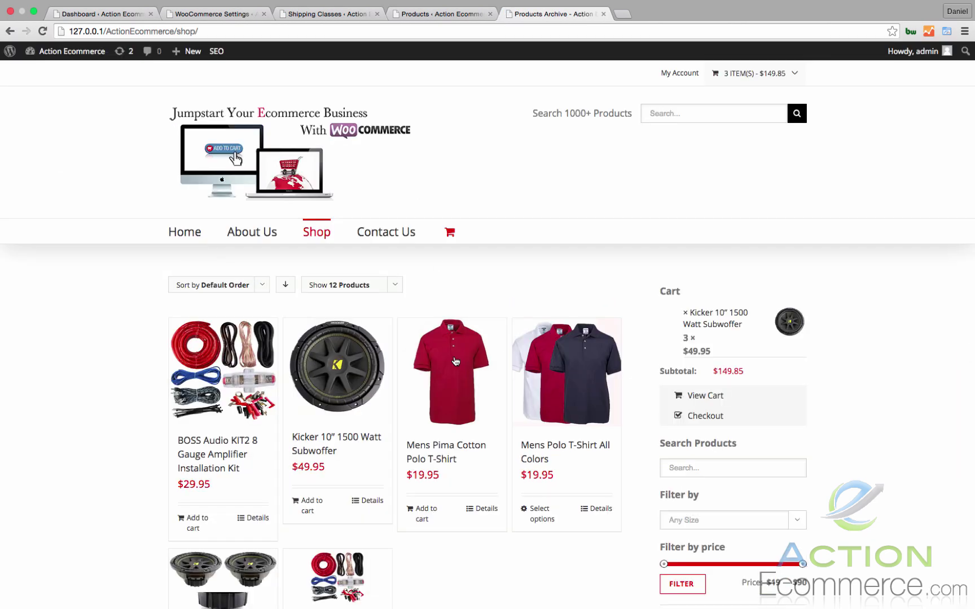
pyautogui.click(422, 519)
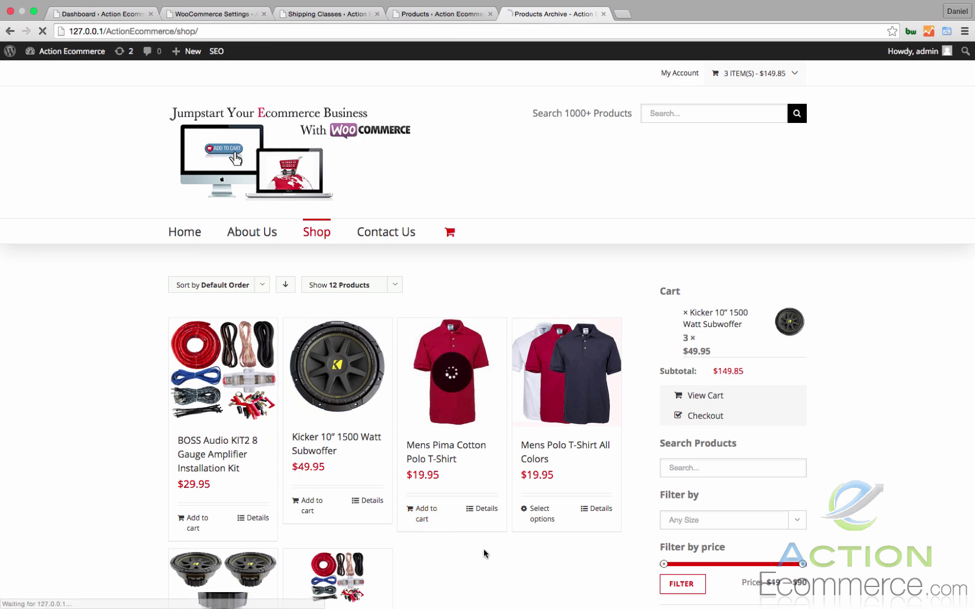
pyautogui.scroll(-5, 650, 260)
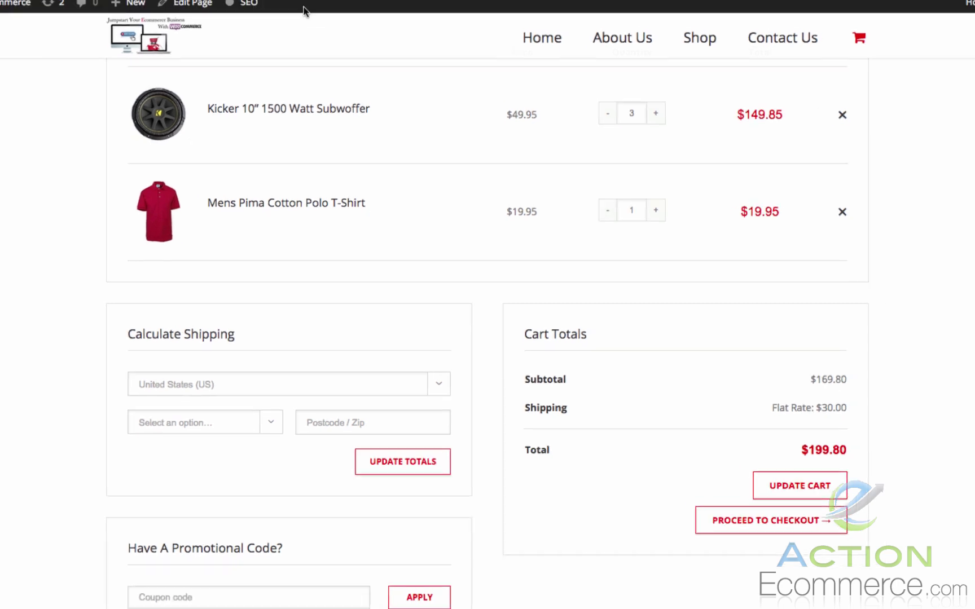
# - Enable the International Delivery shipping method in the WooCommerce settings, with its cost charged per order
pyautogui.click(218, 13)
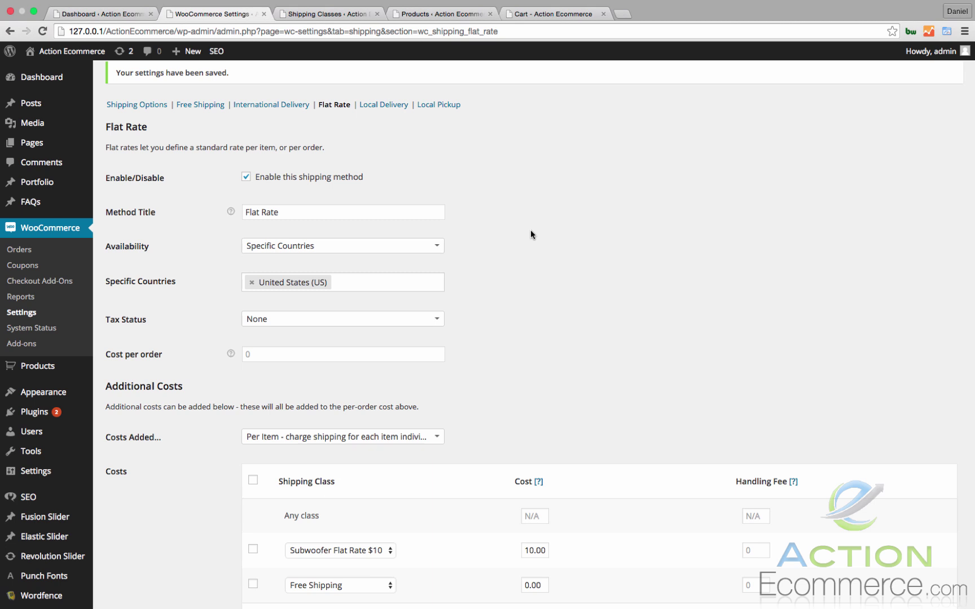
pyautogui.scroll(2, 530, 228)
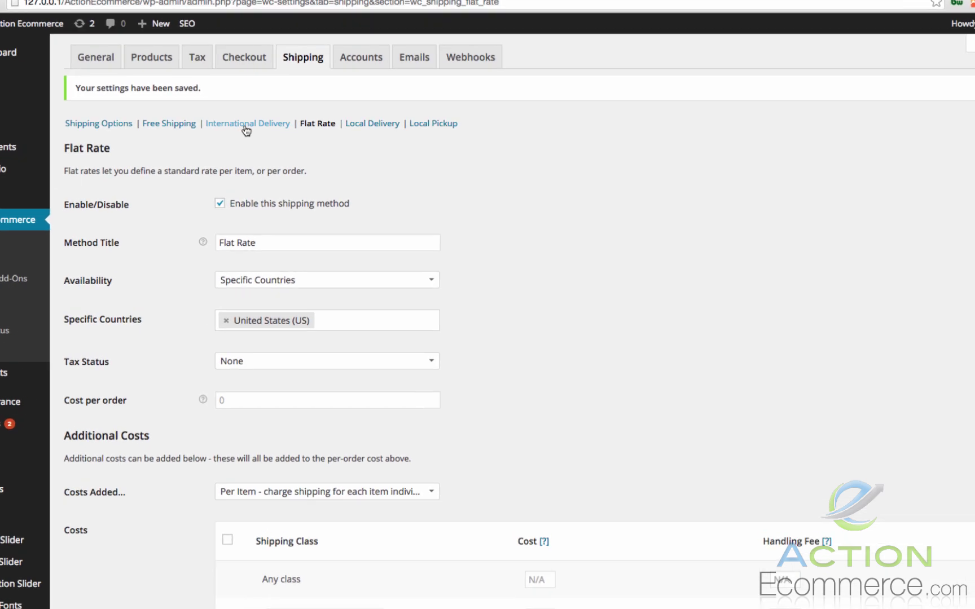
pyautogui.click(214, 104)
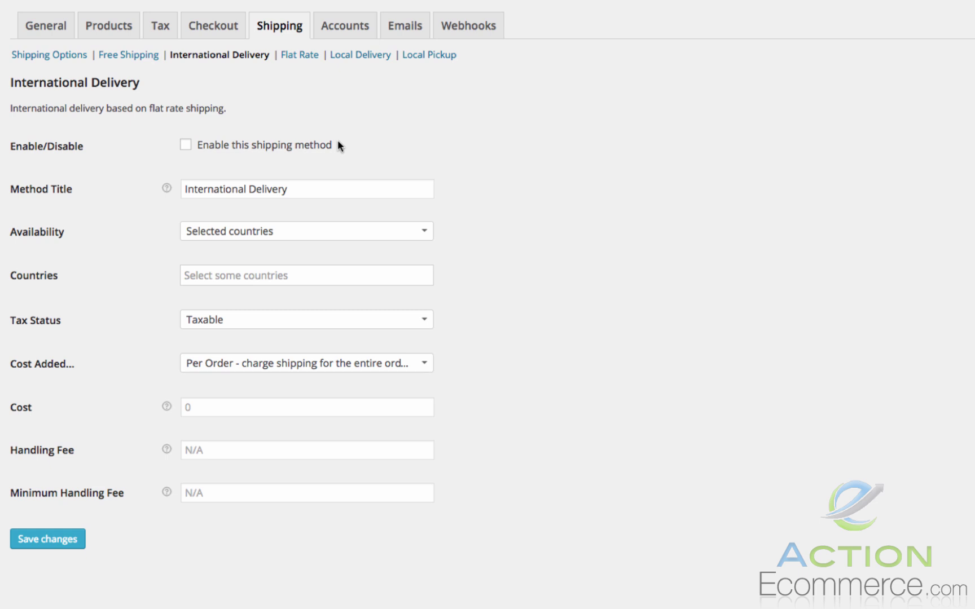
pyautogui.click(186, 145)
pyautogui.scroll(-1, 387, 147)
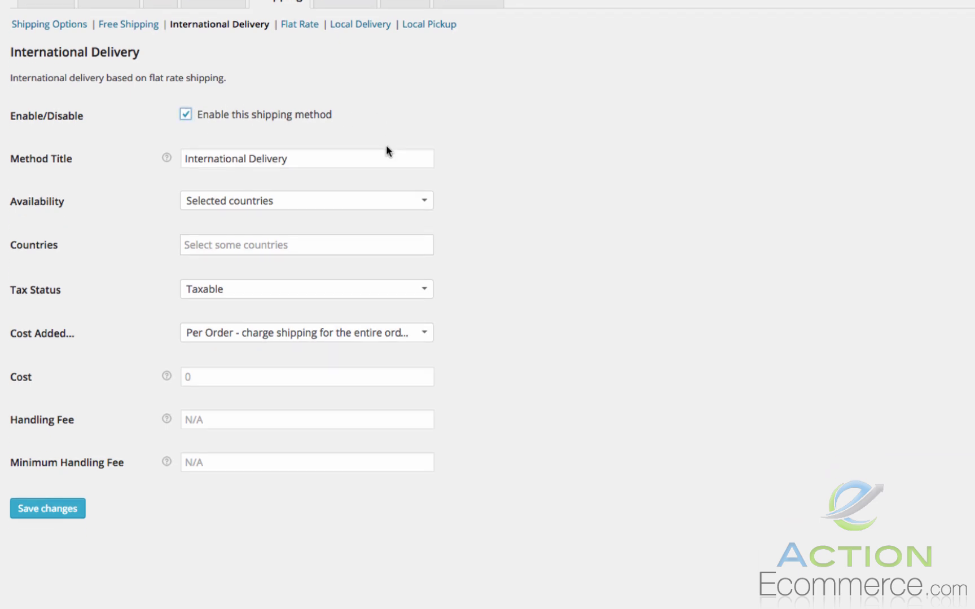
pyautogui.click(306, 344)
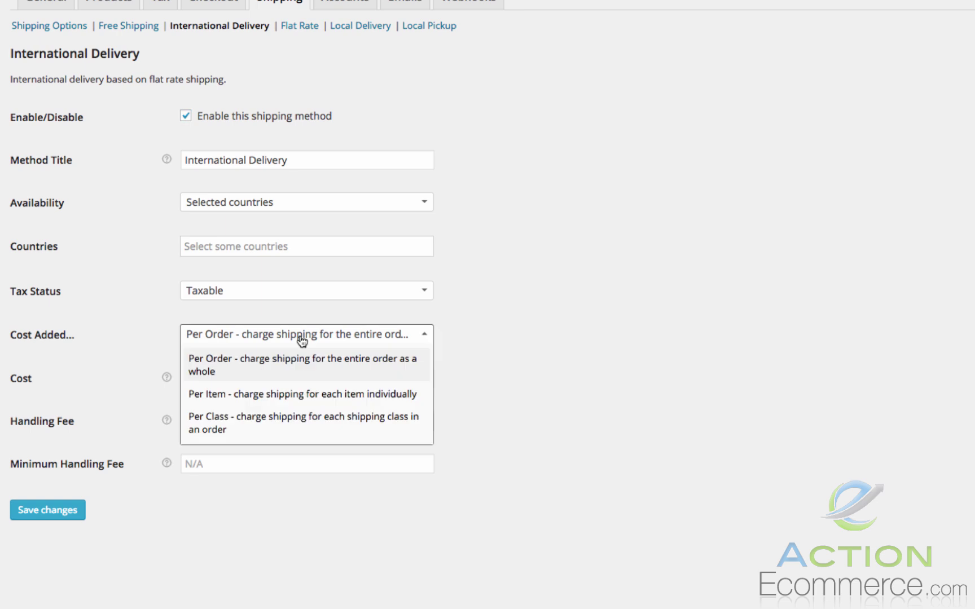
pyautogui.click(285, 364)
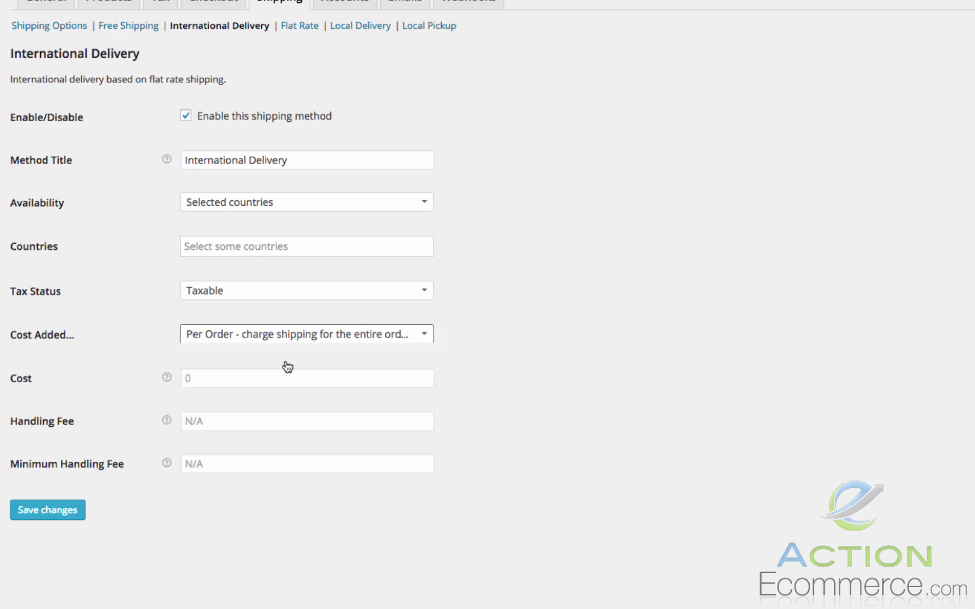
# - Set the International Delivery availability to Excluding selected countries and add United States (US) as the excluded country
pyautogui.click(230, 207)
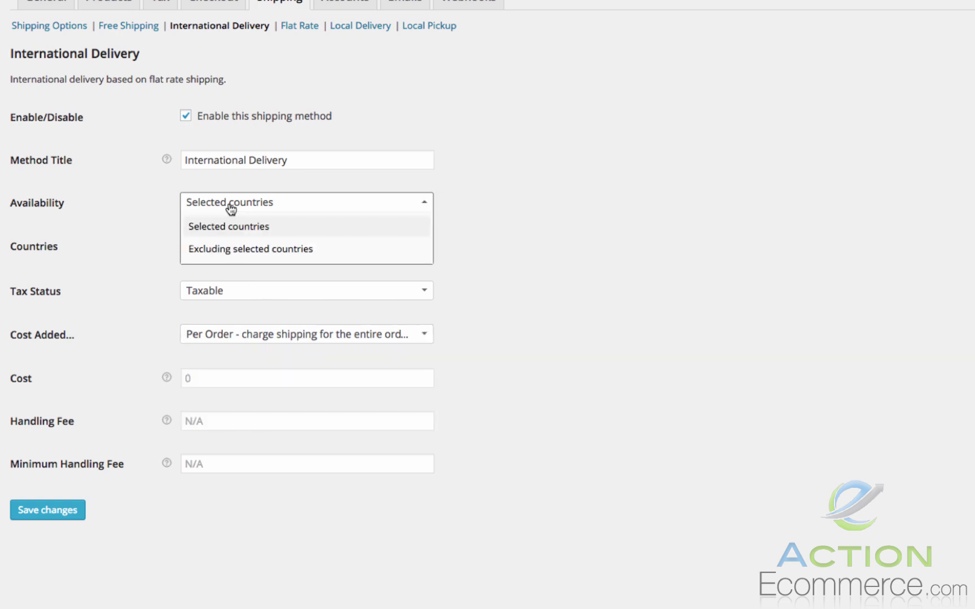
pyautogui.click(231, 250)
pyautogui.click(231, 249)
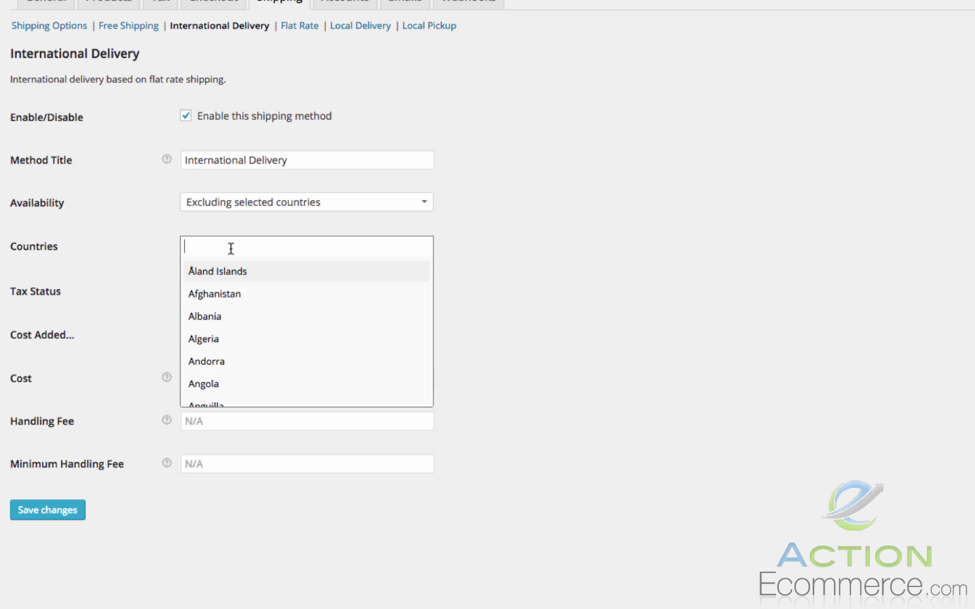
pyautogui.write('unite')
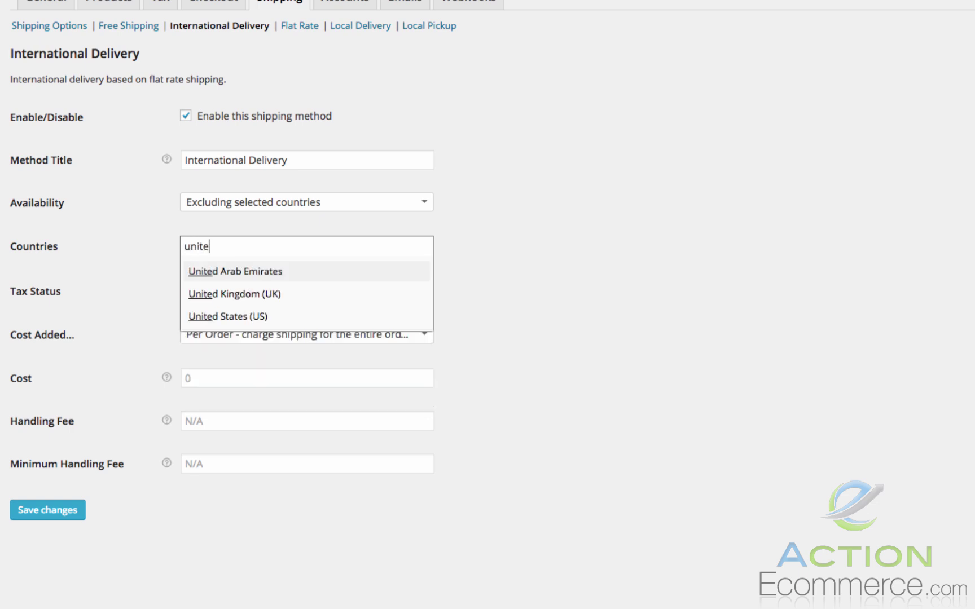
pyautogui.click(228, 315)
# - Set the International Delivery cost to 29.99 and save the changes
pyautogui.click(211, 381)
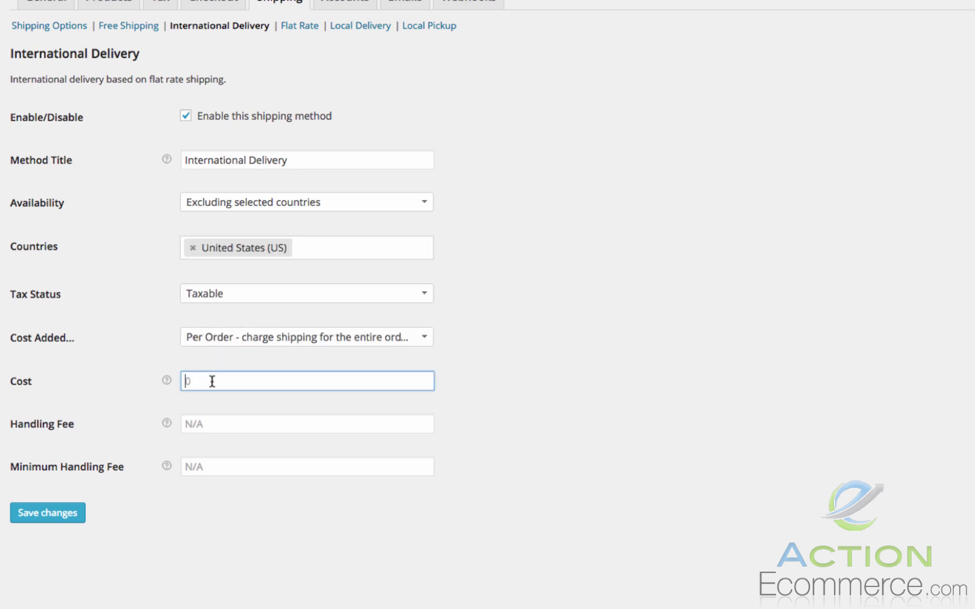
pyautogui.write('29.99')
pyautogui.click(41, 514)
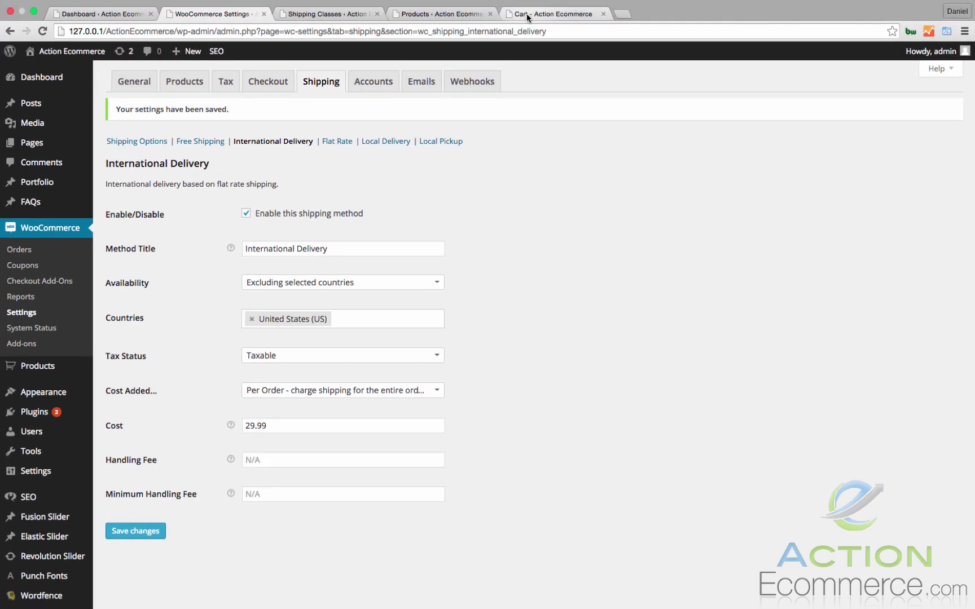
# - Return to the cart, recalculate shipping with Canada as the country, and check the cart totals
pyautogui.click(526, 13)
pyautogui.click(302, 372)
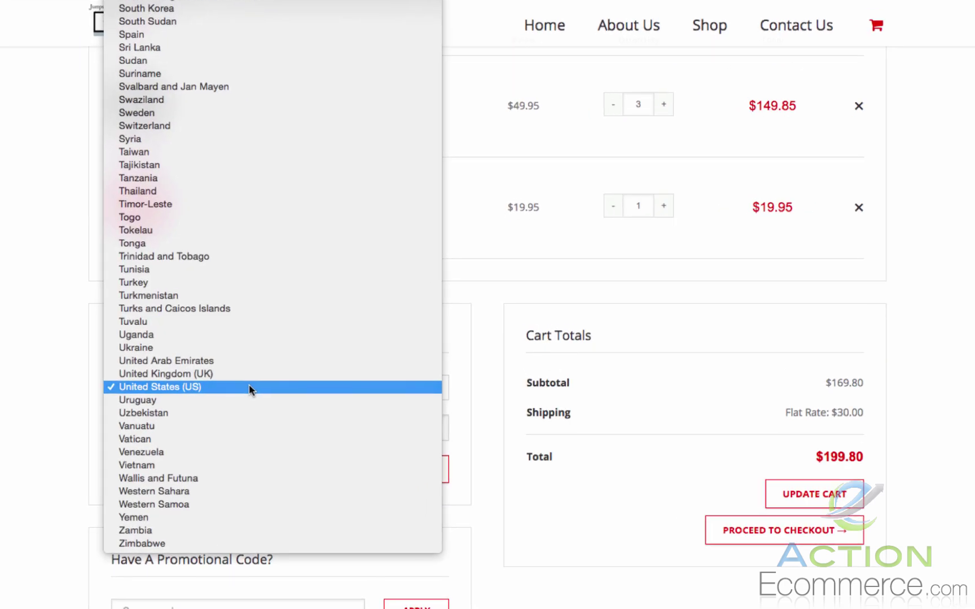
pyautogui.scroll(20, 240, 409)
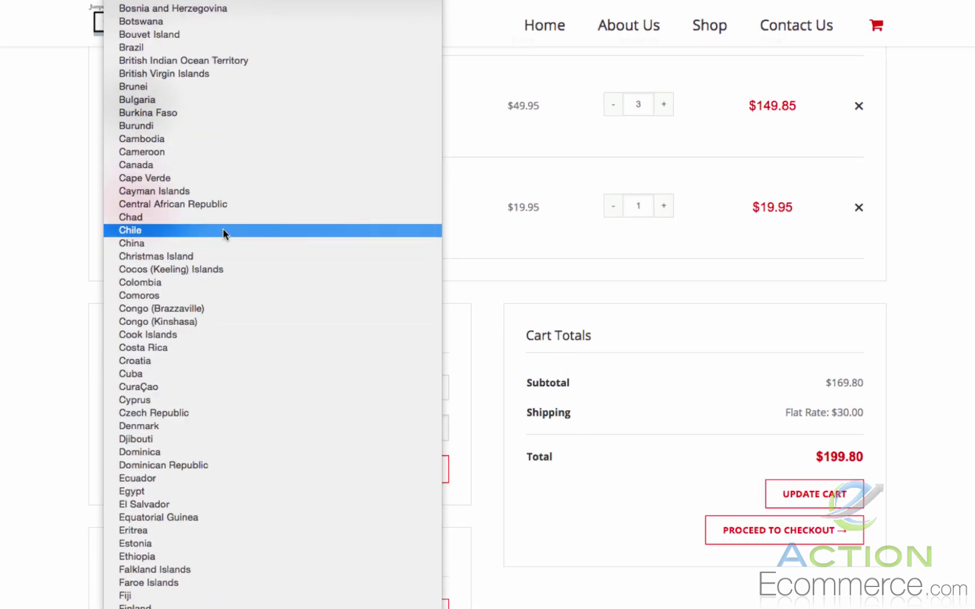
pyautogui.click(217, 166)
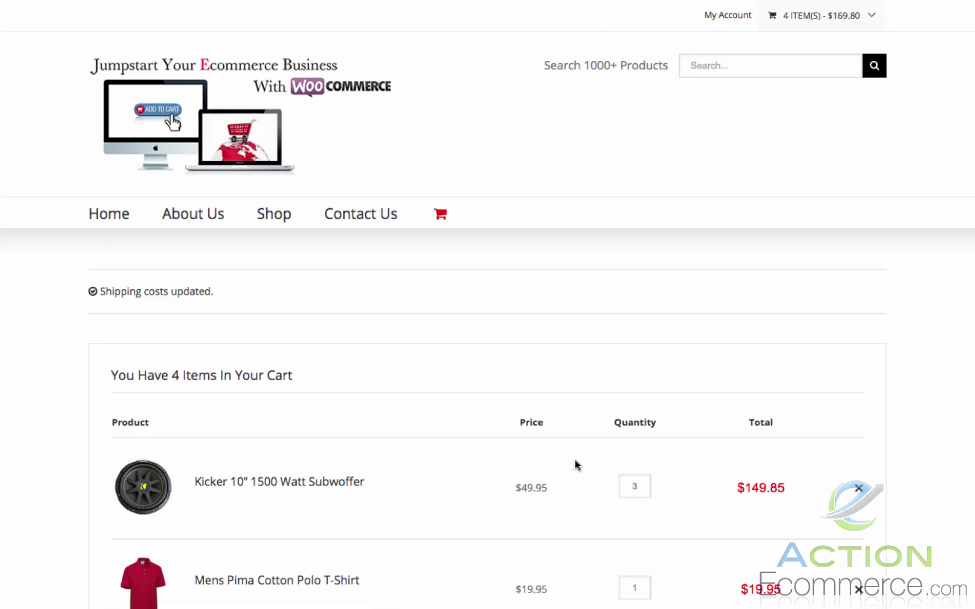
pyautogui.scroll(-10, 575, 464)
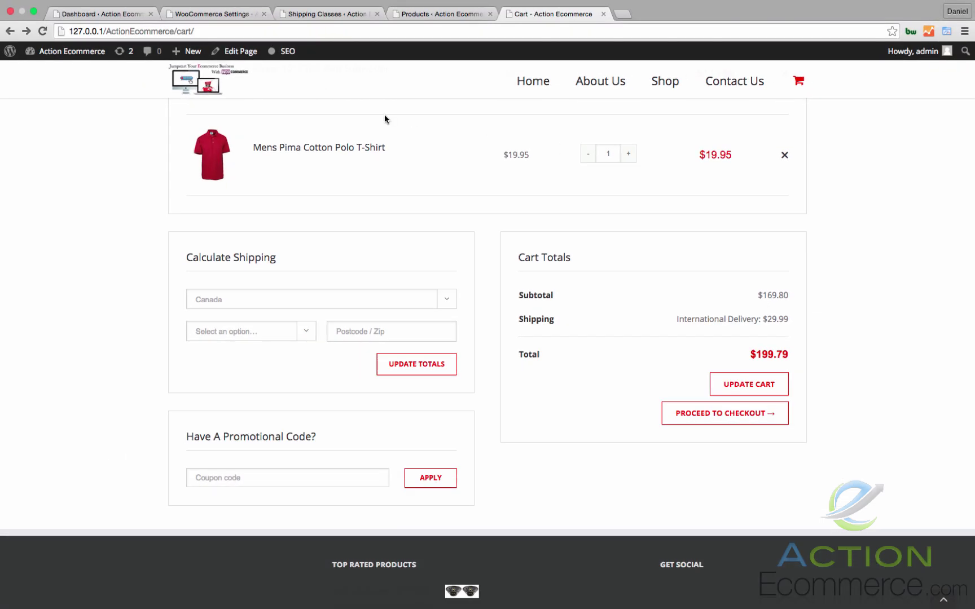
# - In the WooCommerce shipping options, order the methods with Flat Rate first and International Delivery second, make Flat Rate the default, and save
pyautogui.click(224, 15)
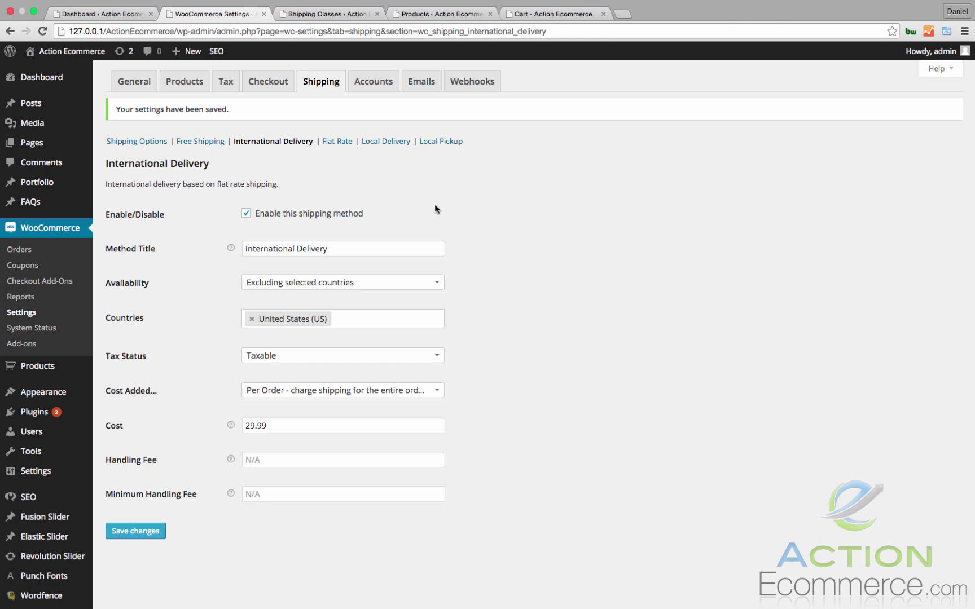
pyautogui.click(141, 142)
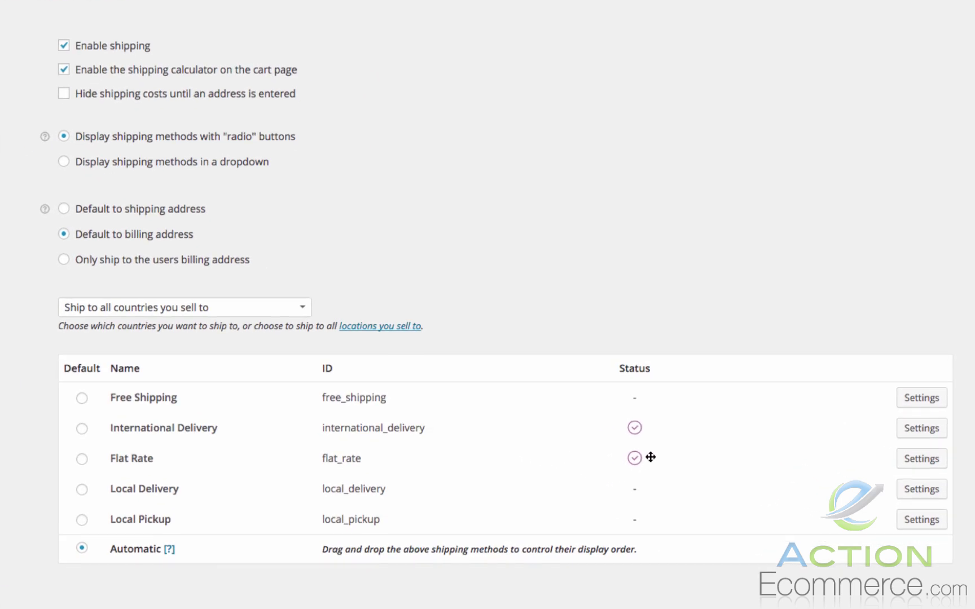
pyautogui.moveTo(246, 428); pyautogui.dragTo(172, 437)
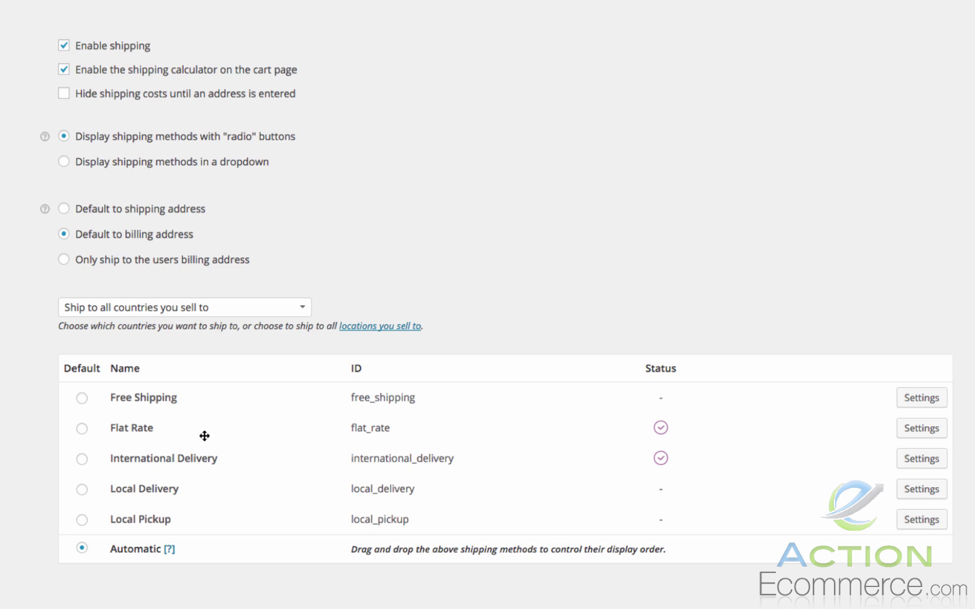
pyautogui.moveTo(205, 436); pyautogui.dragTo(204, 389)
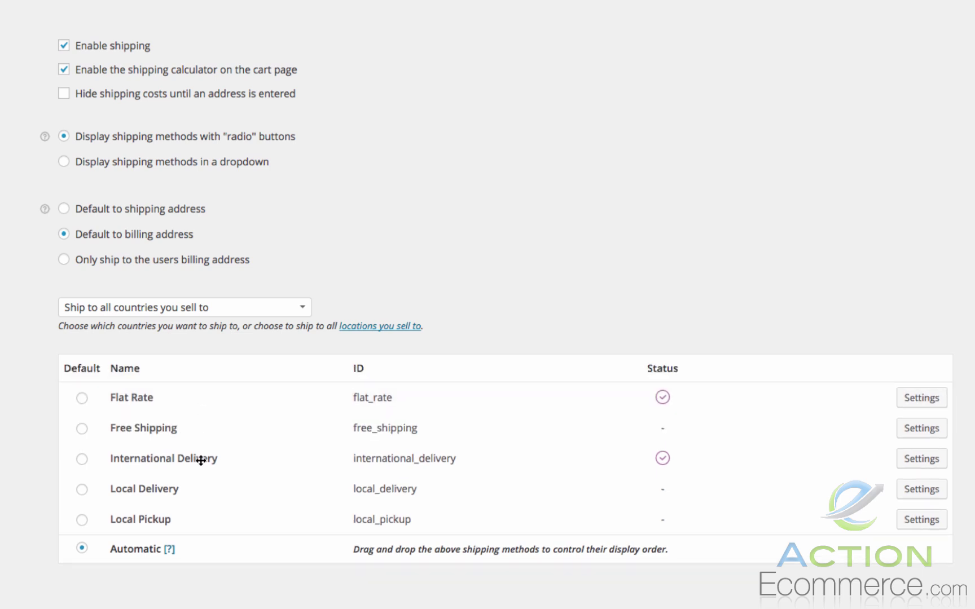
pyautogui.moveTo(200, 443); pyautogui.dragTo(203, 418)
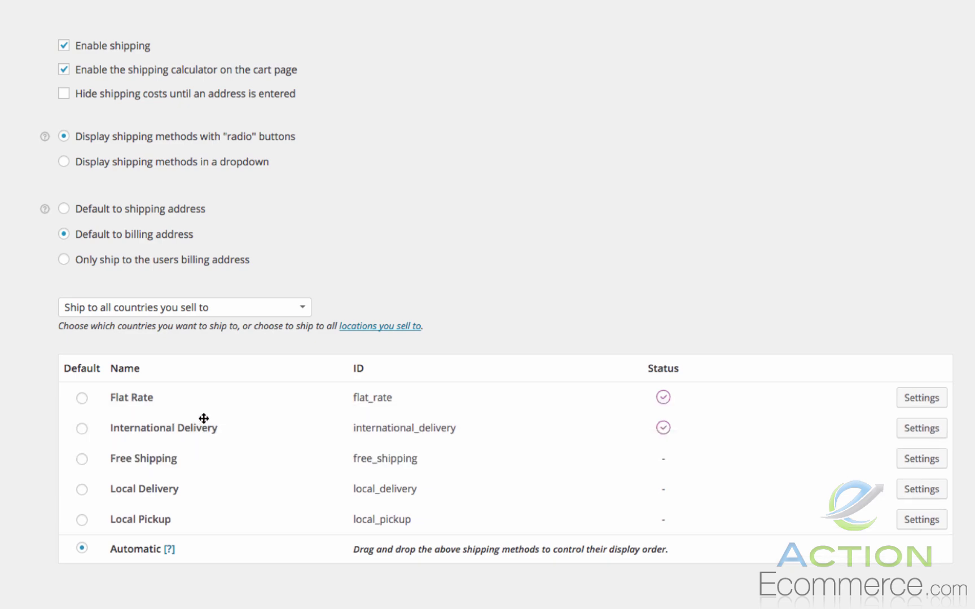
pyautogui.click(82, 399)
pyautogui.click(0, 599)
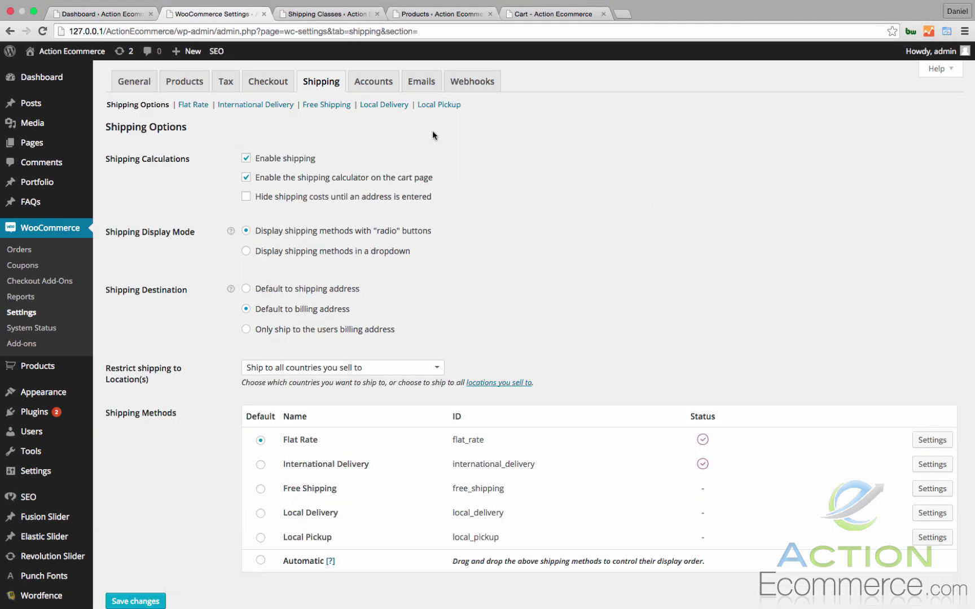
# - Open the Local Delivery settings and review the available fee types
pyautogui.click(394, 106)
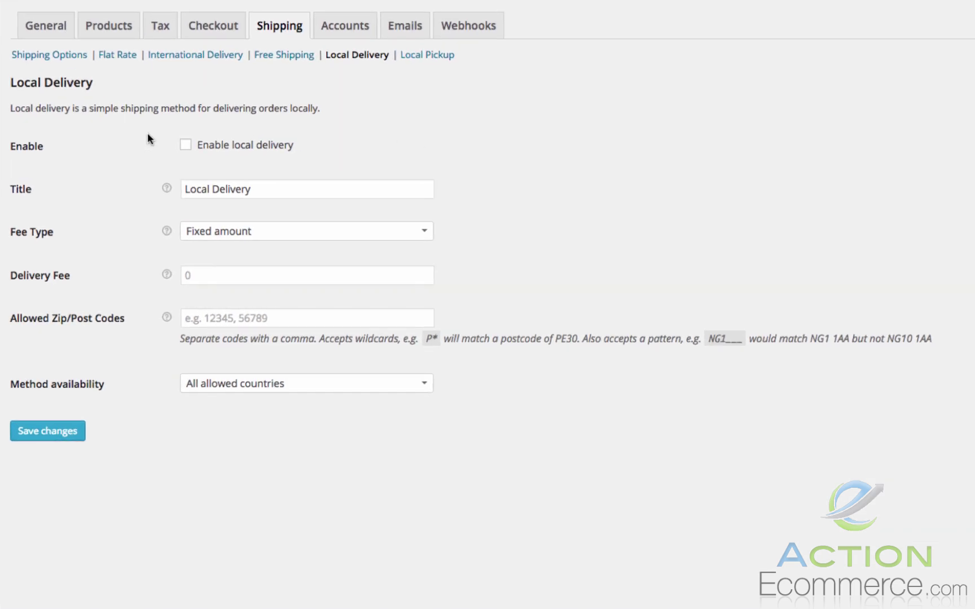
pyautogui.click(197, 237)
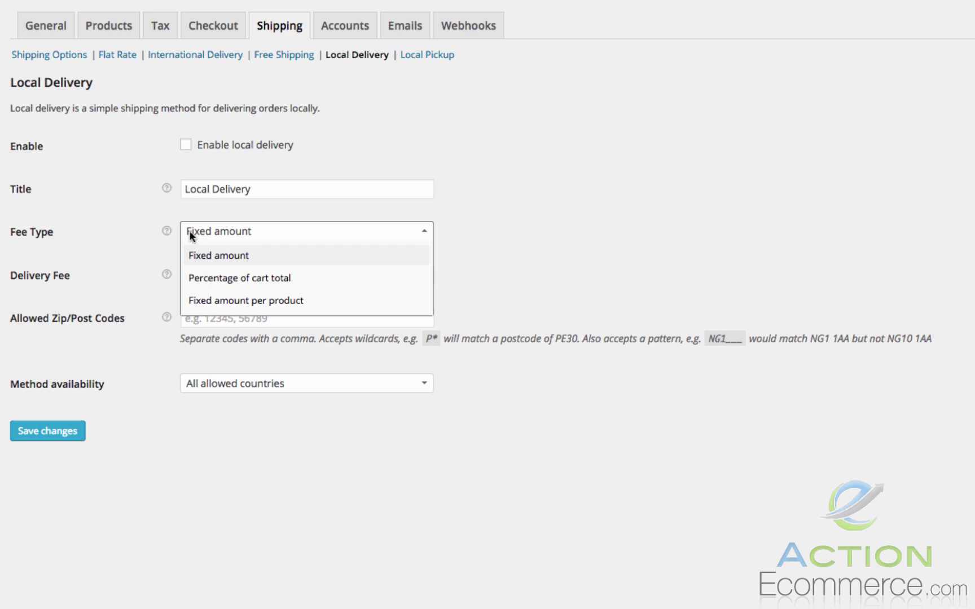
pyautogui.click(189, 232)
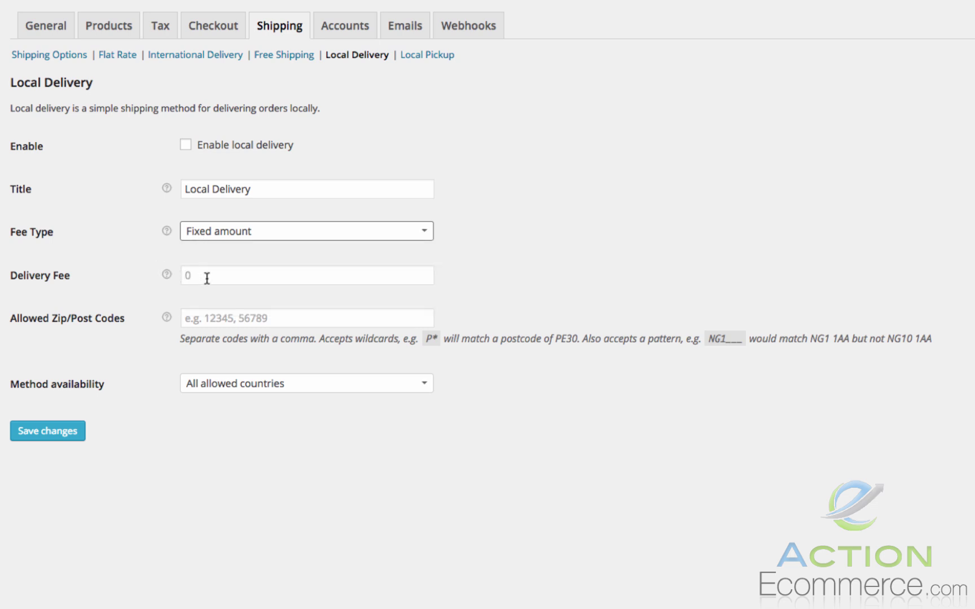